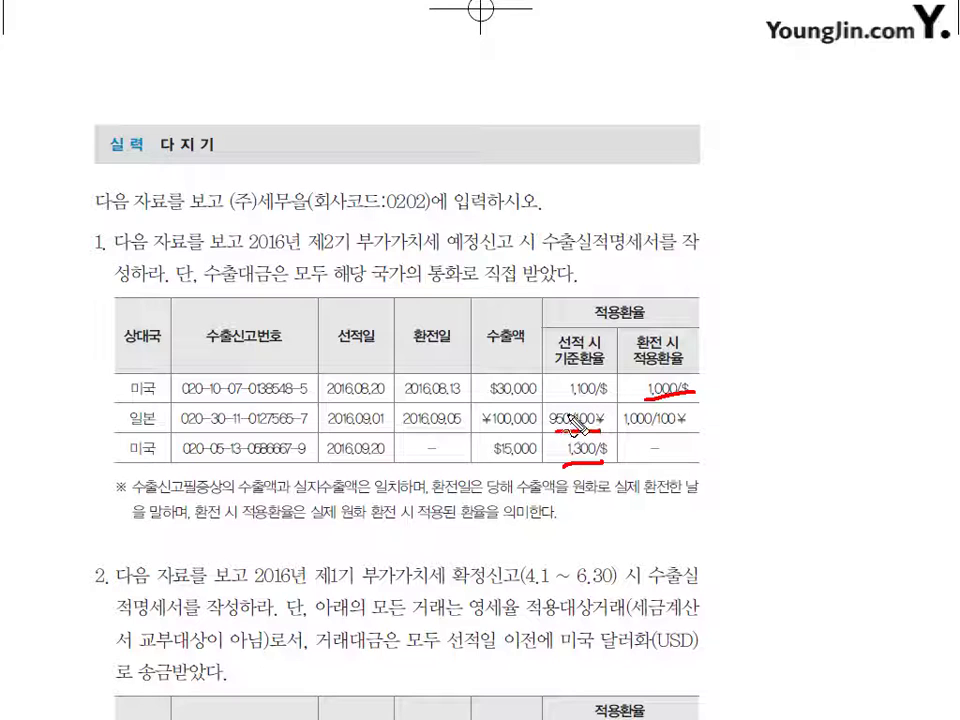
Underline the 1,000/100¥ rate in the PDF, then clear all the red pen notes from the page.
mouse_move(607, 425)
left_mouse_down()
mouse_move(712, 430)
mouse_move(722, 443)
mouse_move(757, 425)
mouse_move(766, 446)
left_mouse_up()
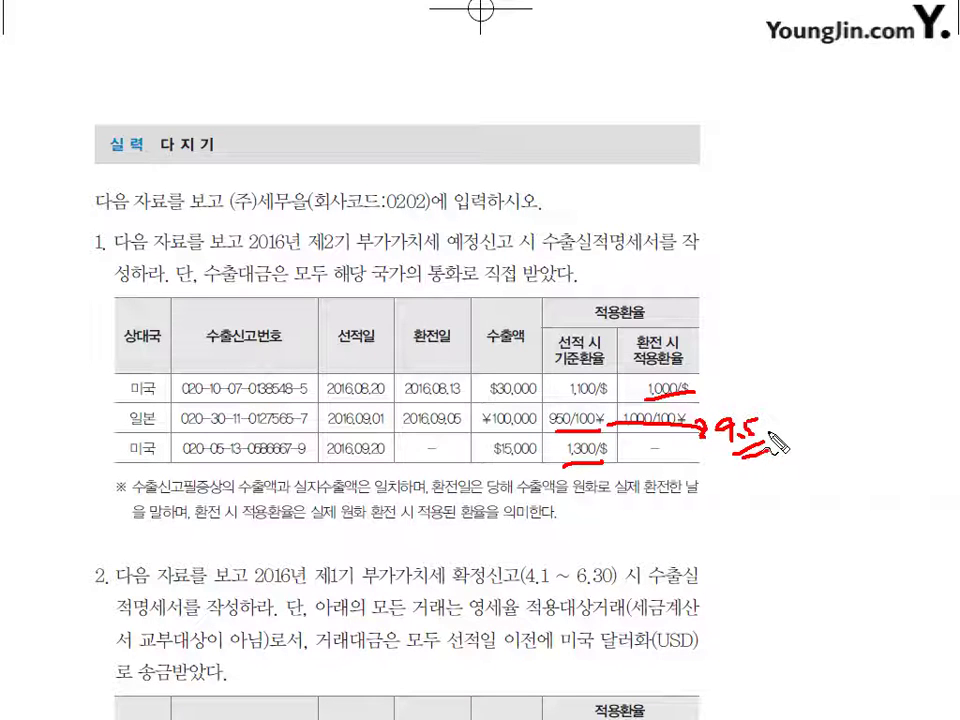
key("Escape")
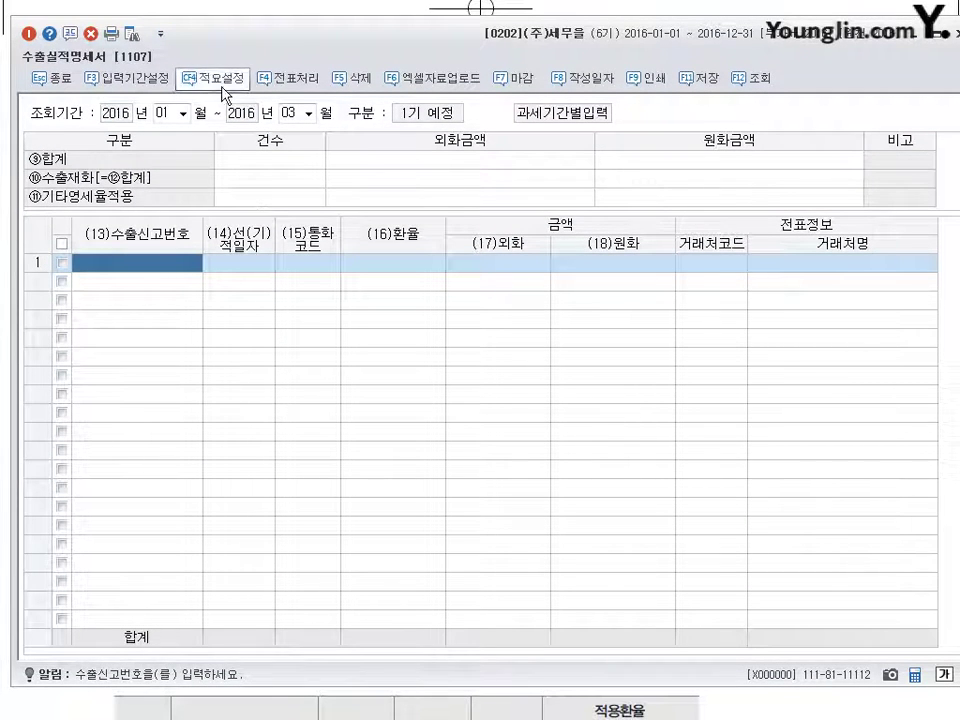
Set the statement's lookup period to 2016 months 07 through 09.
left_click(163, 113)
type("07")
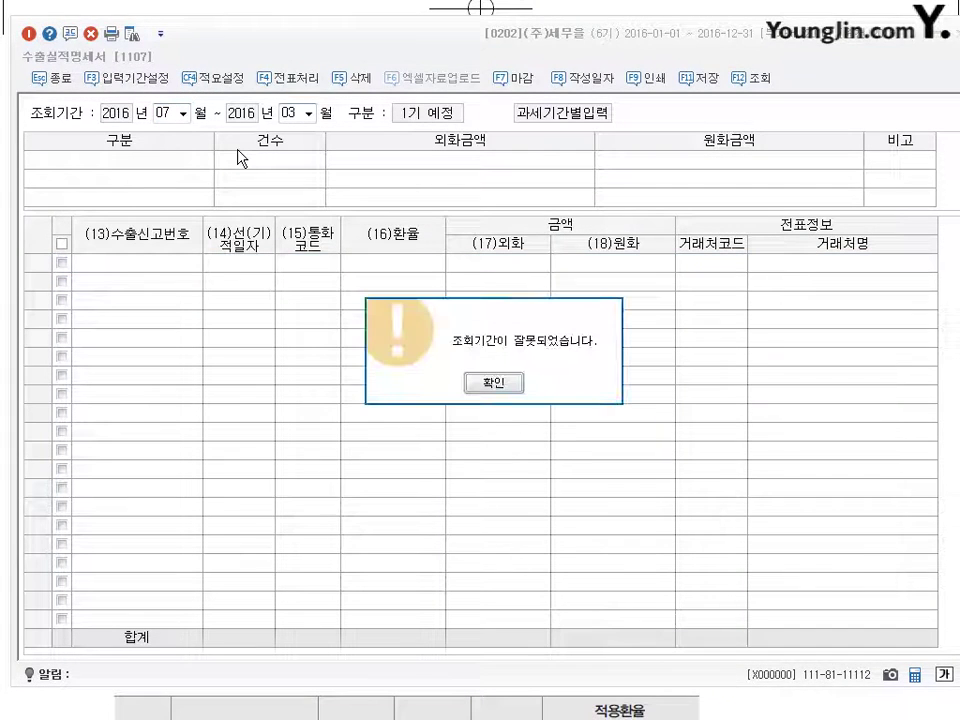
key("Return")
type("09")
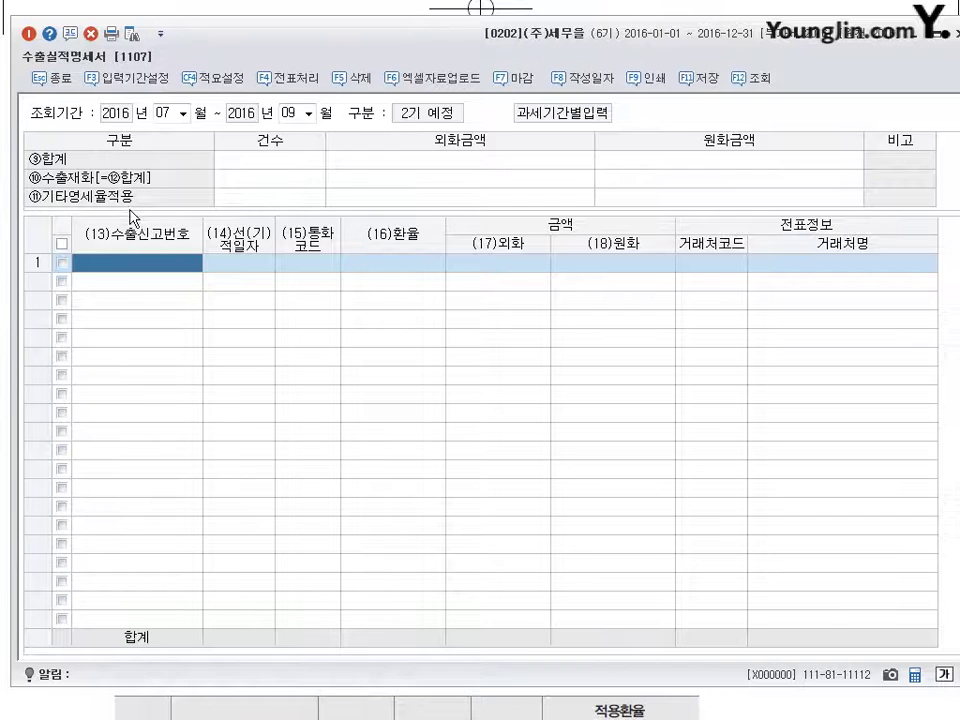
Enter row 1's export declaration number and shipping date 2016-08-20.
left_click(102, 266)
type("020-")
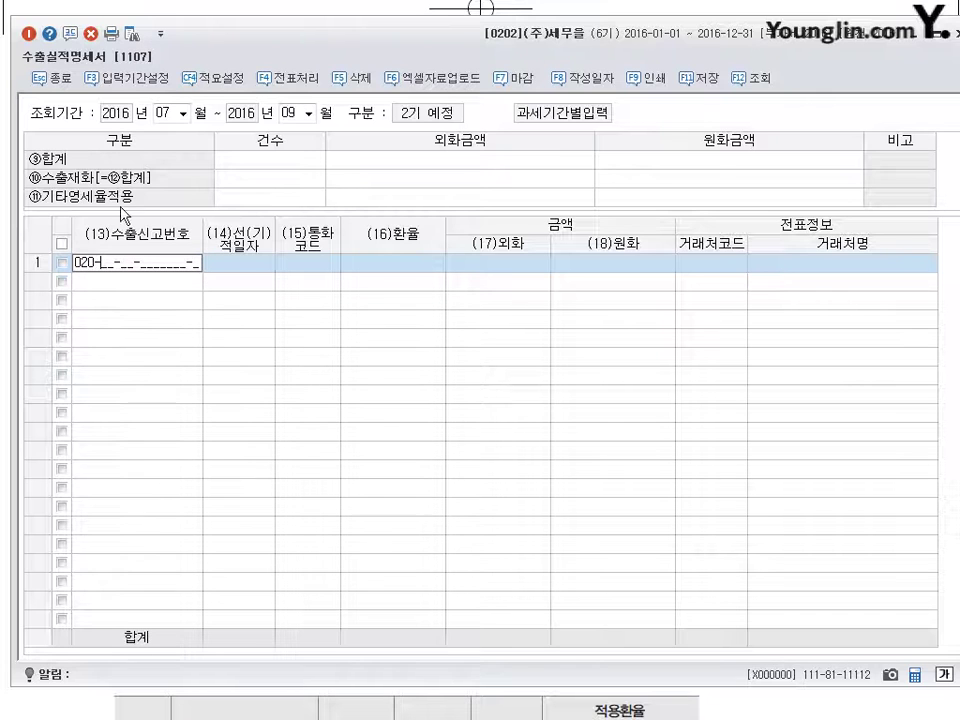
type("10-07-0138548-5")
key("Return")
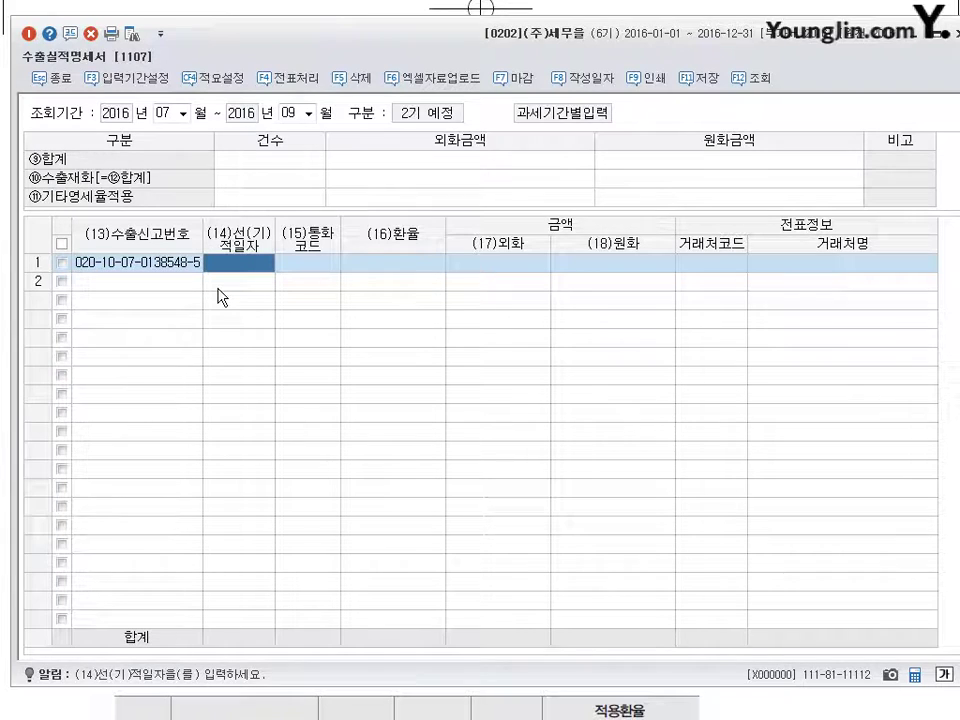
type("201")
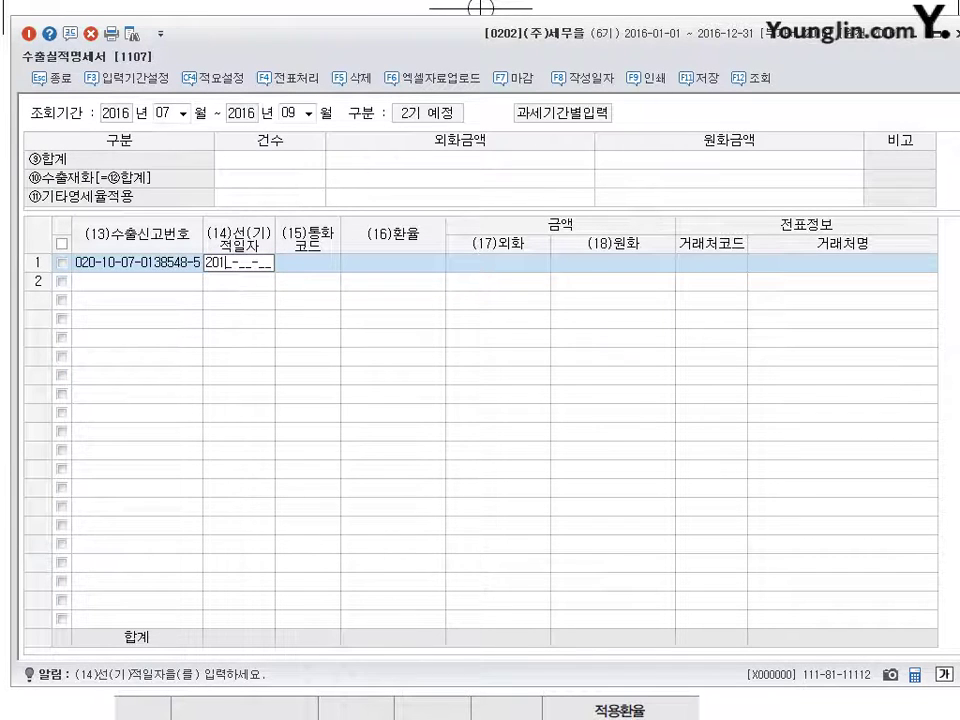
type("6-08-20")
key("Return")
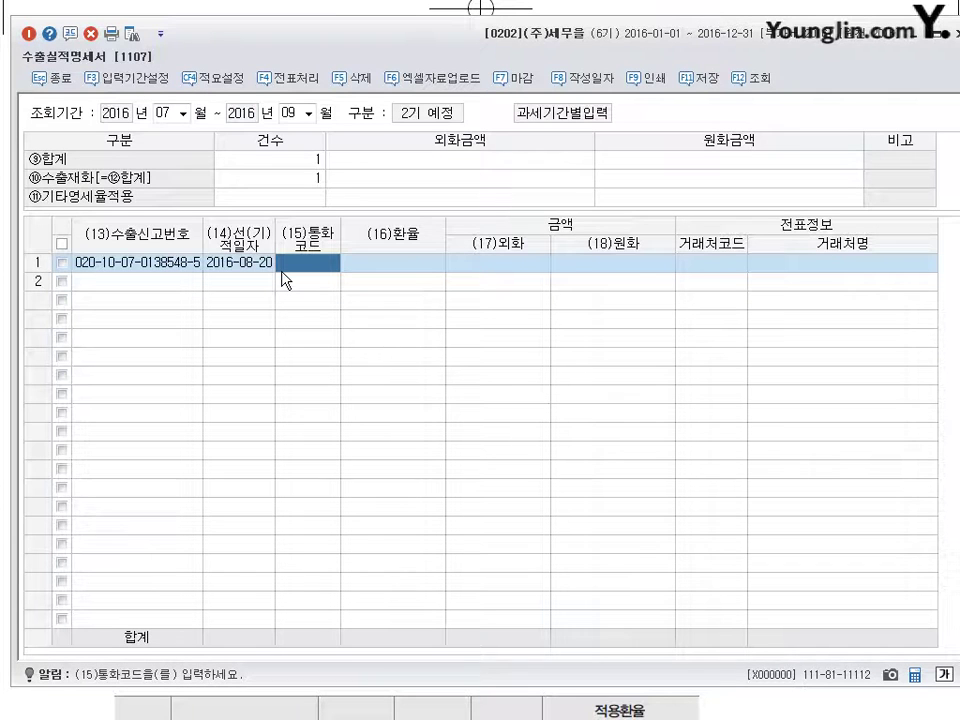
key("F2")
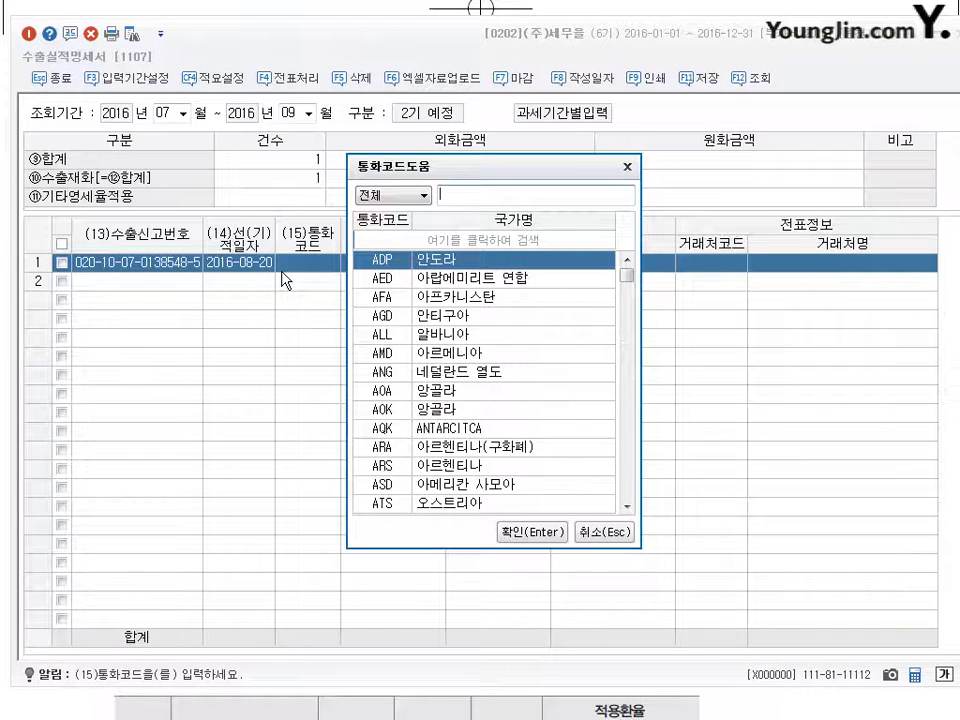
Give row 1 currency USD, exchange rate 1000 and foreign amount 30,000 (30,000,000 won), leaving client code blank.
type("미국")
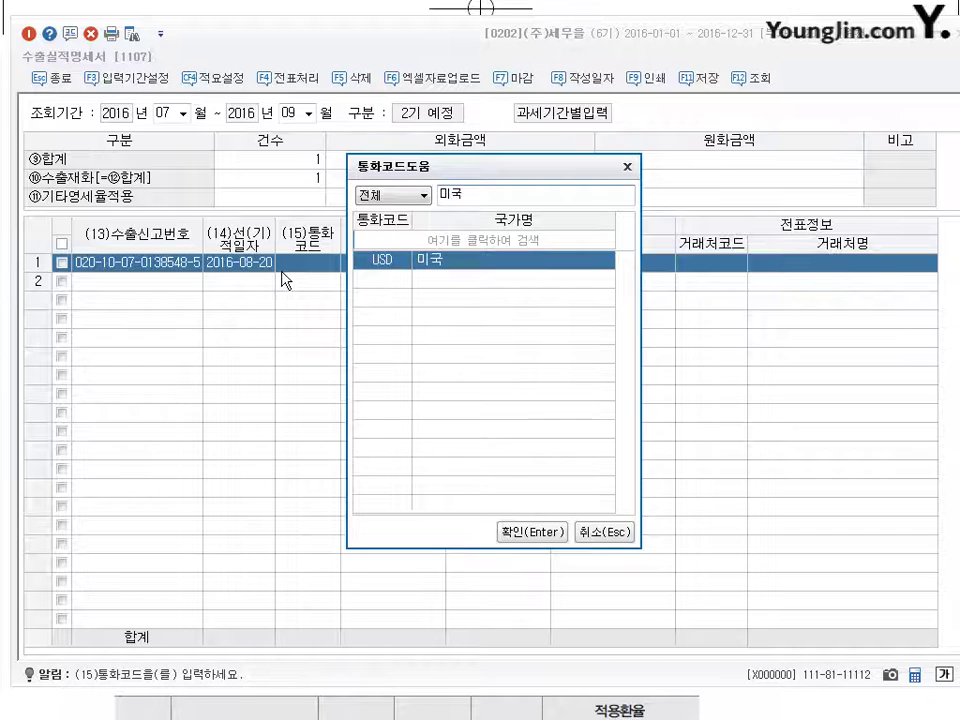
left_click(533, 532)
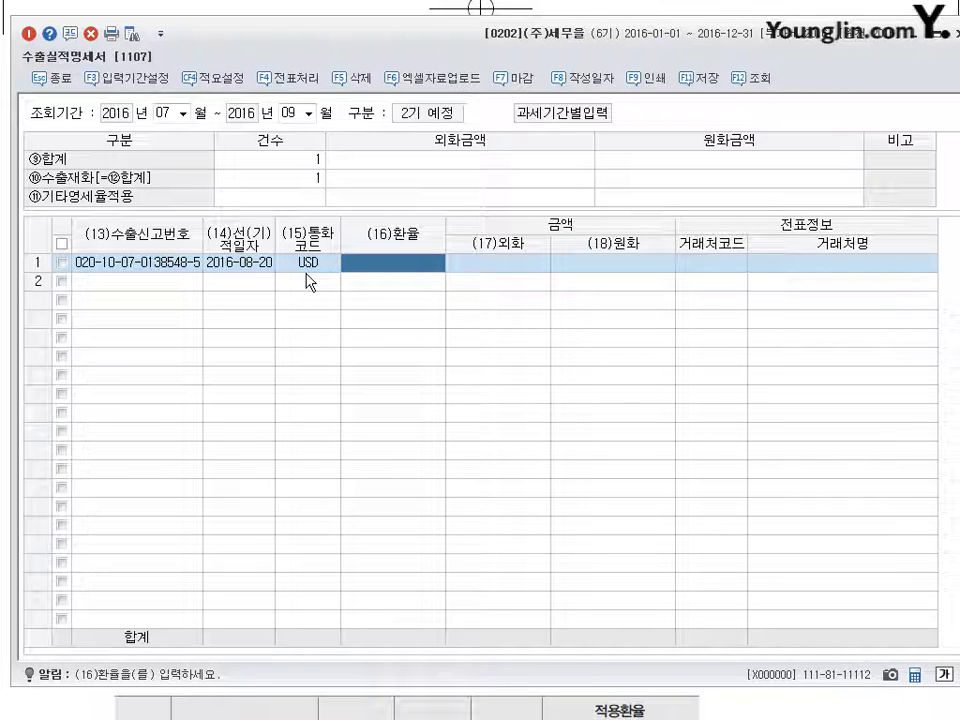
type("1000")
key("Return")
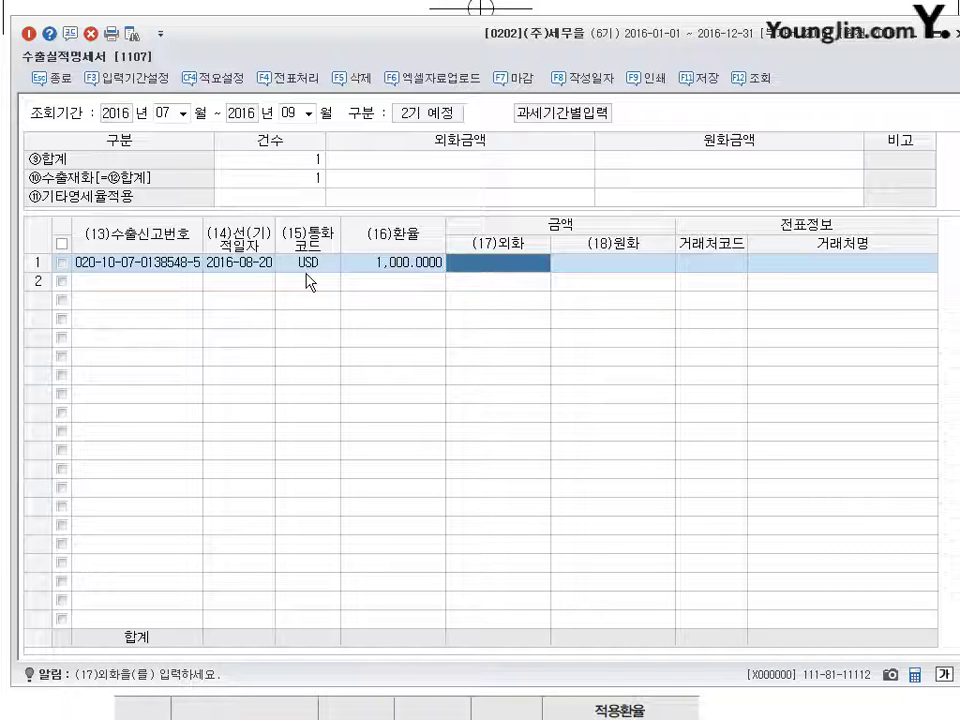
type("30000")
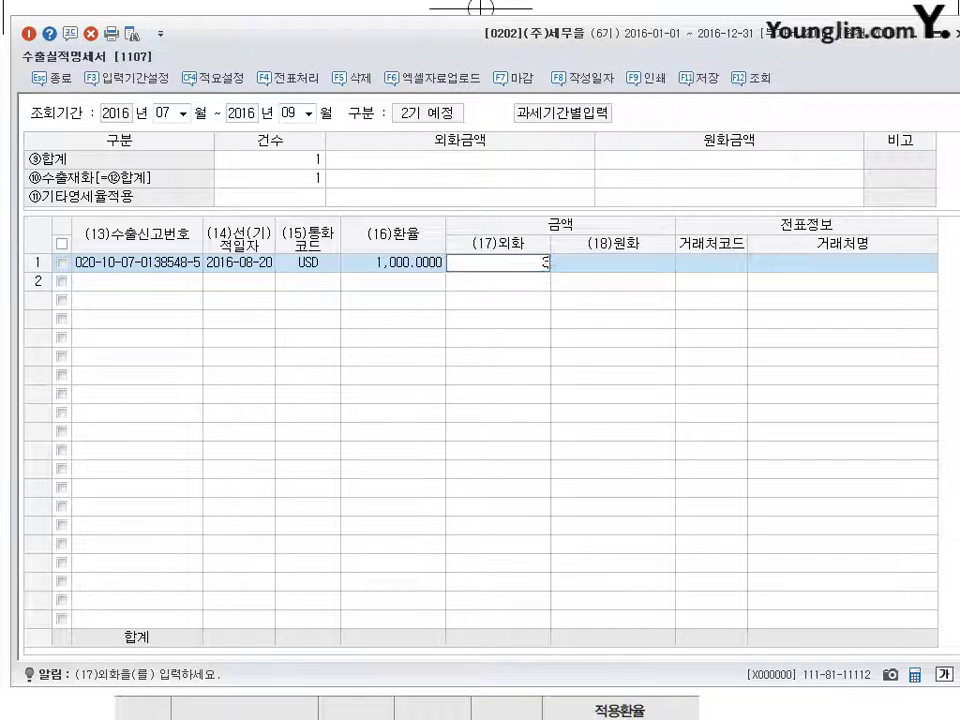
key("Return")
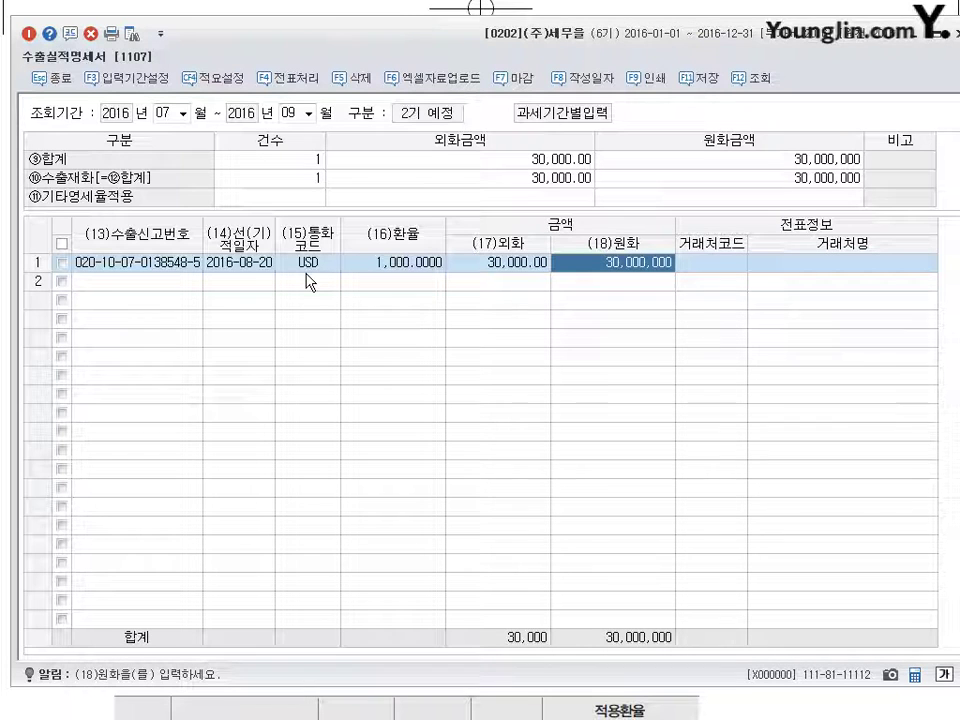
key("Return")
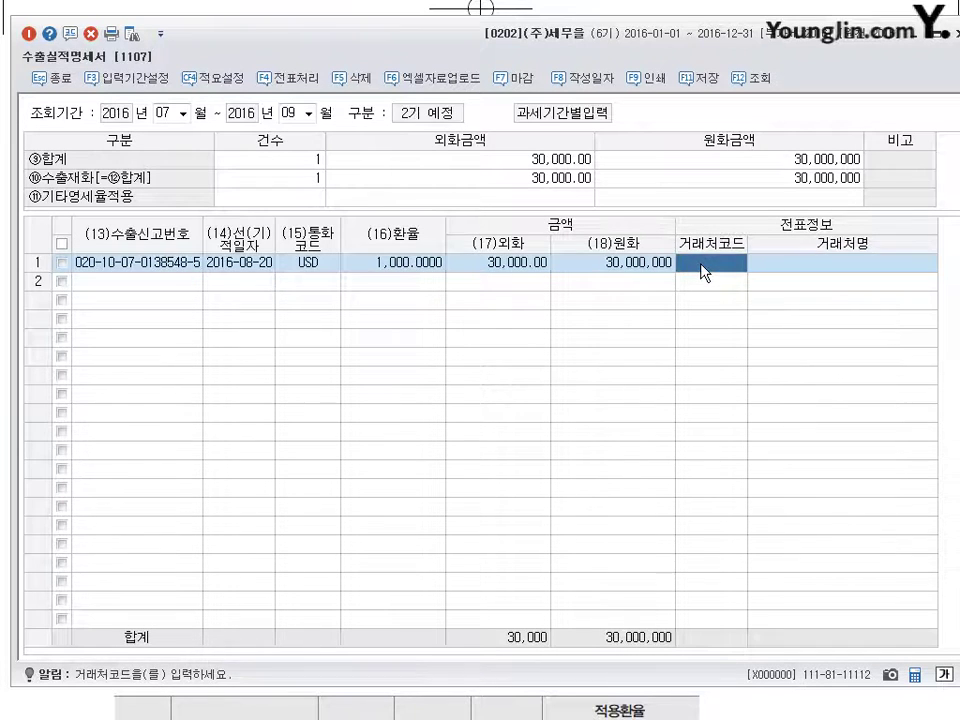
key("Return")
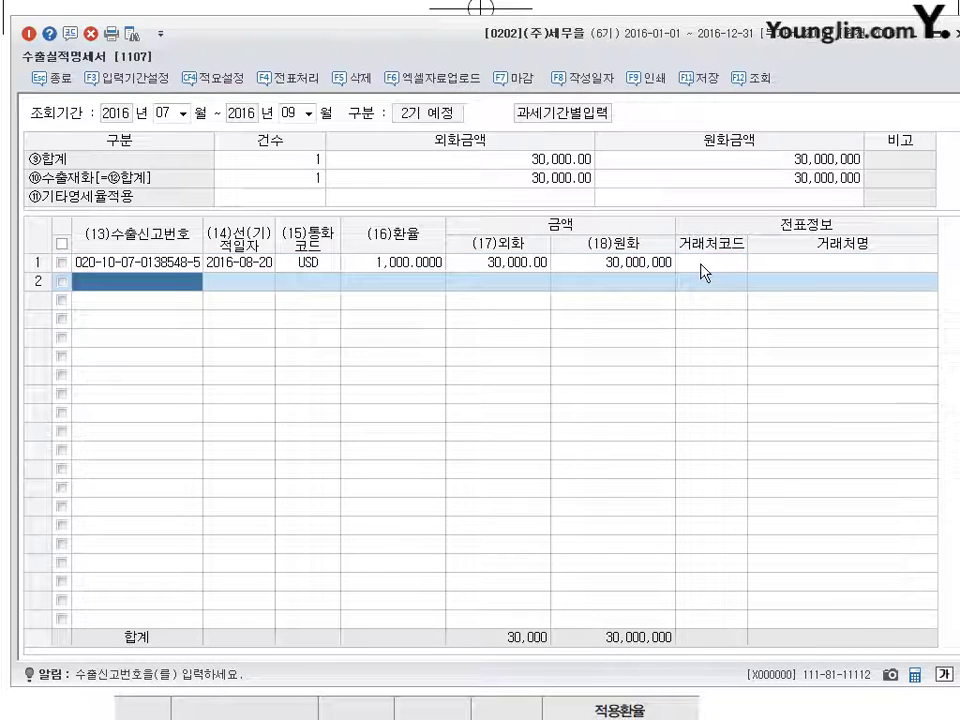
Enter row 2's export declaration number, fixing the invalid entry, and shipping date 2016-09-01.
type("020-30-11-02")
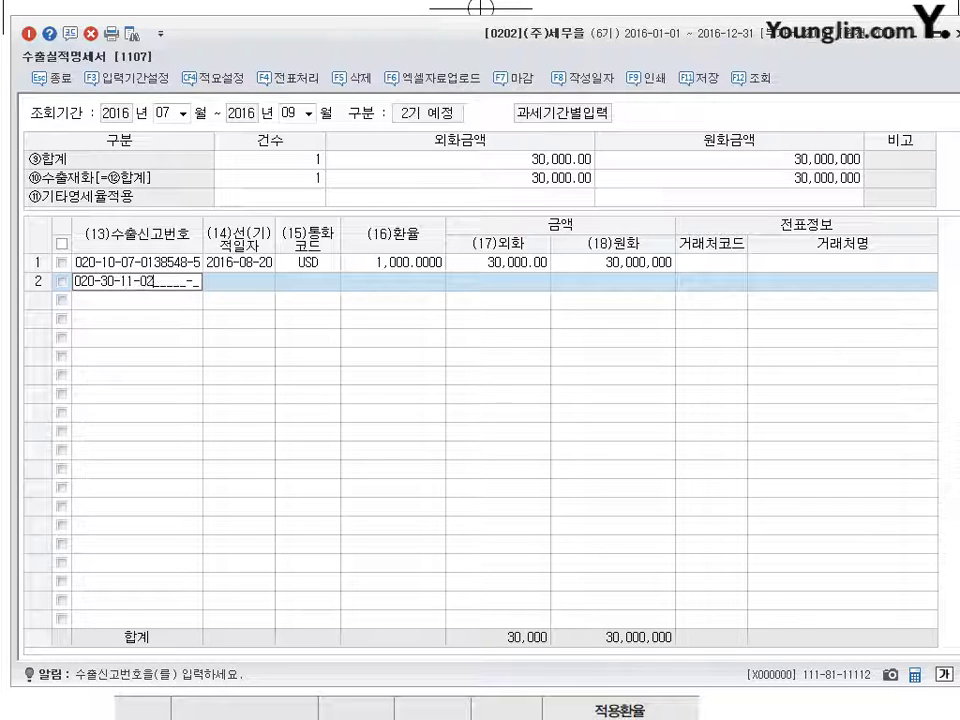
type("1")
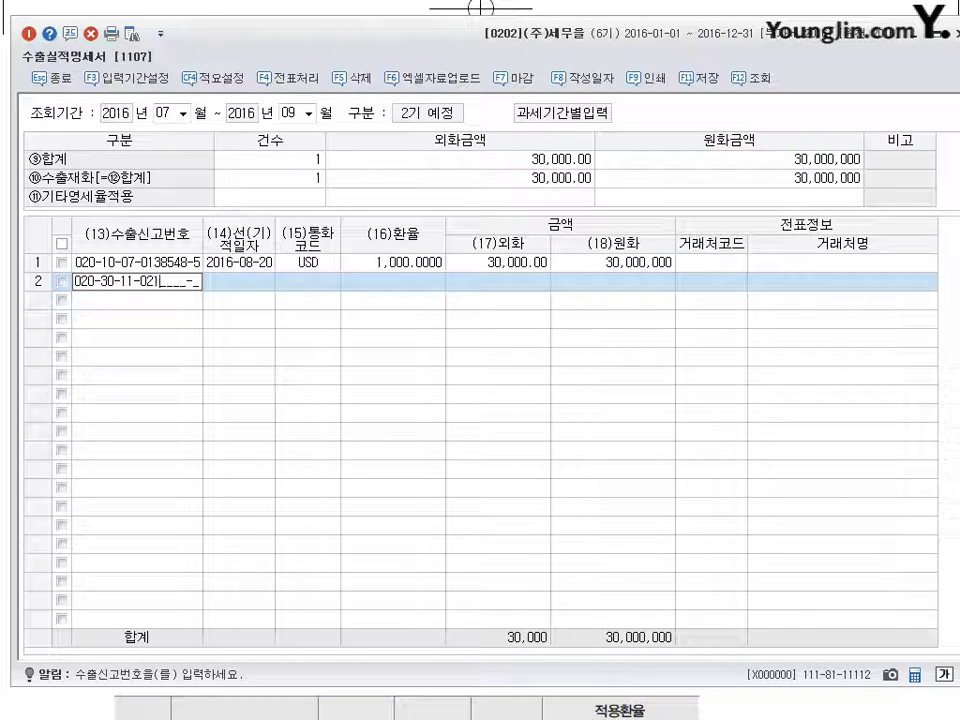
type("7565-7")
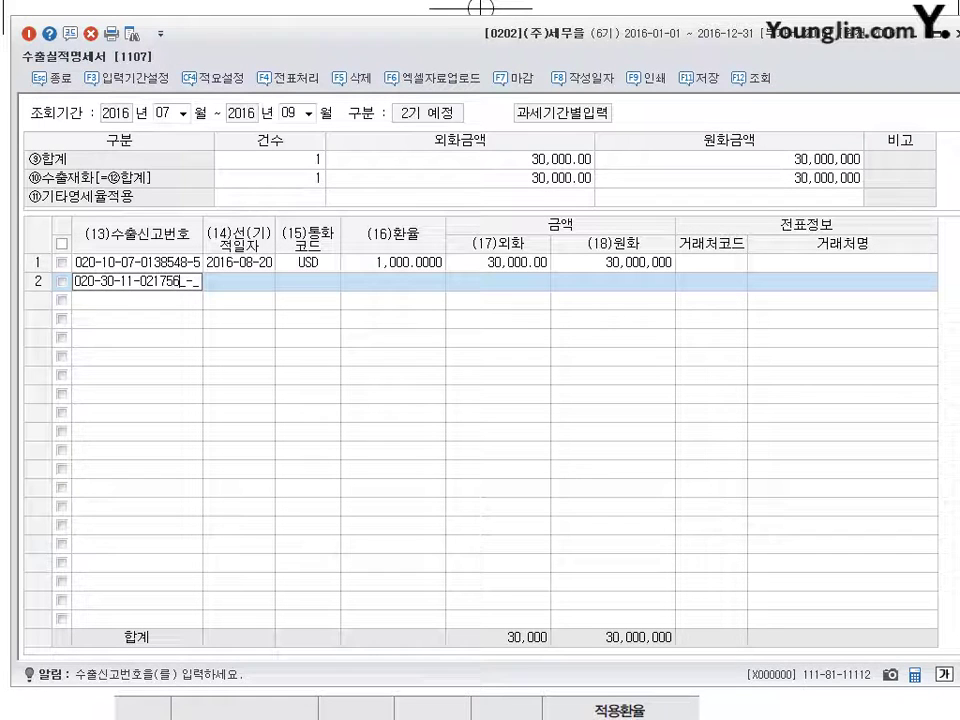
key("Return")
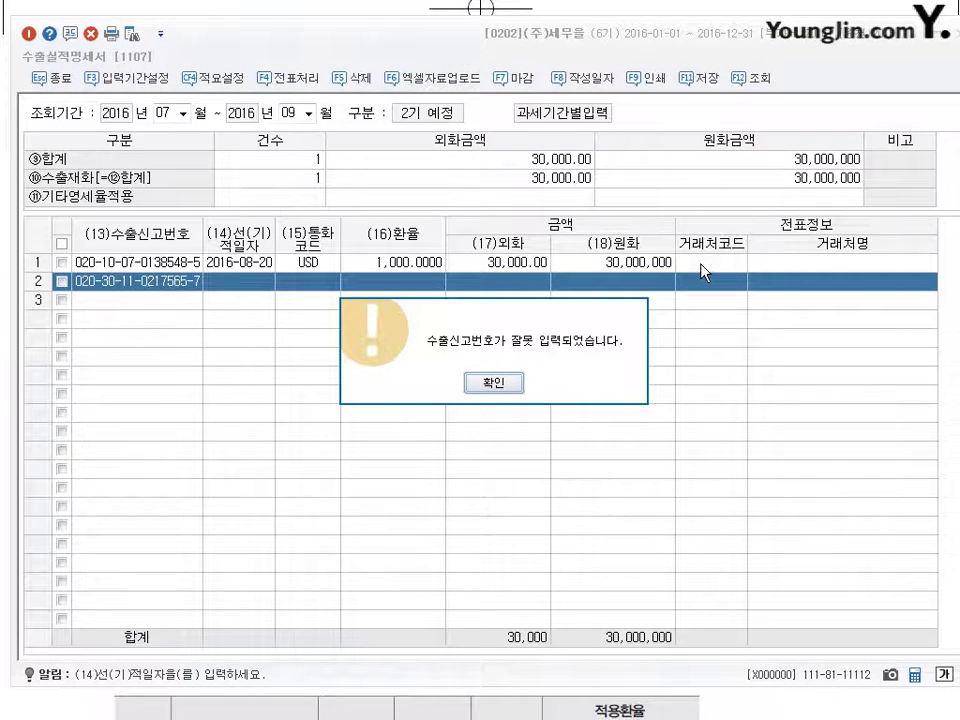
key("Return")
key("Home")
key("Delete")
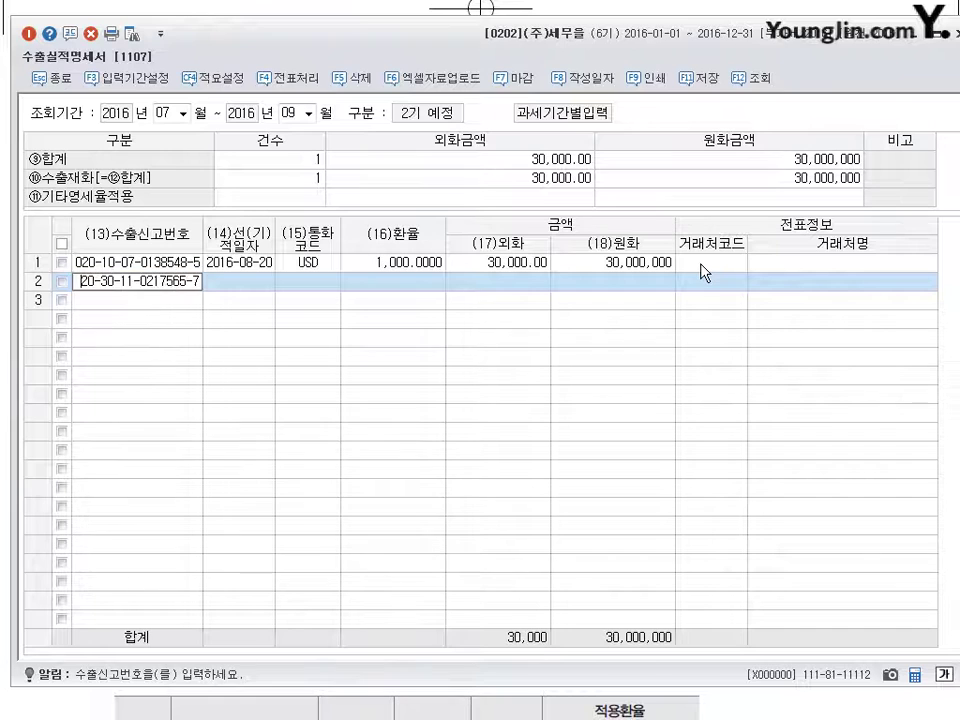
key("Return")
key("Return")
key("Left")
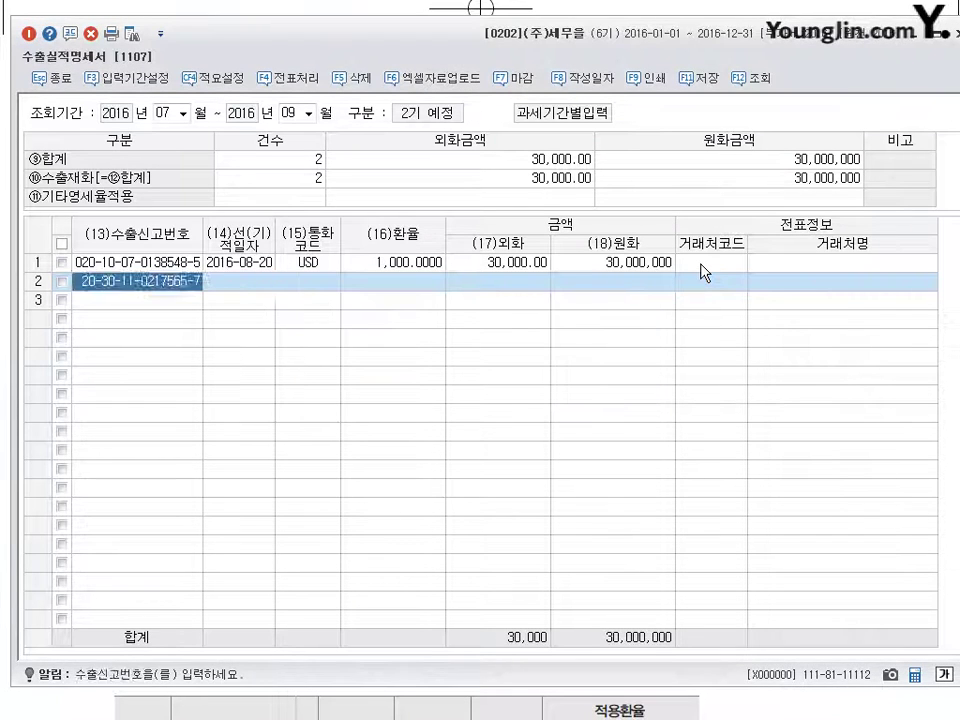
key("F5")
key("Return")
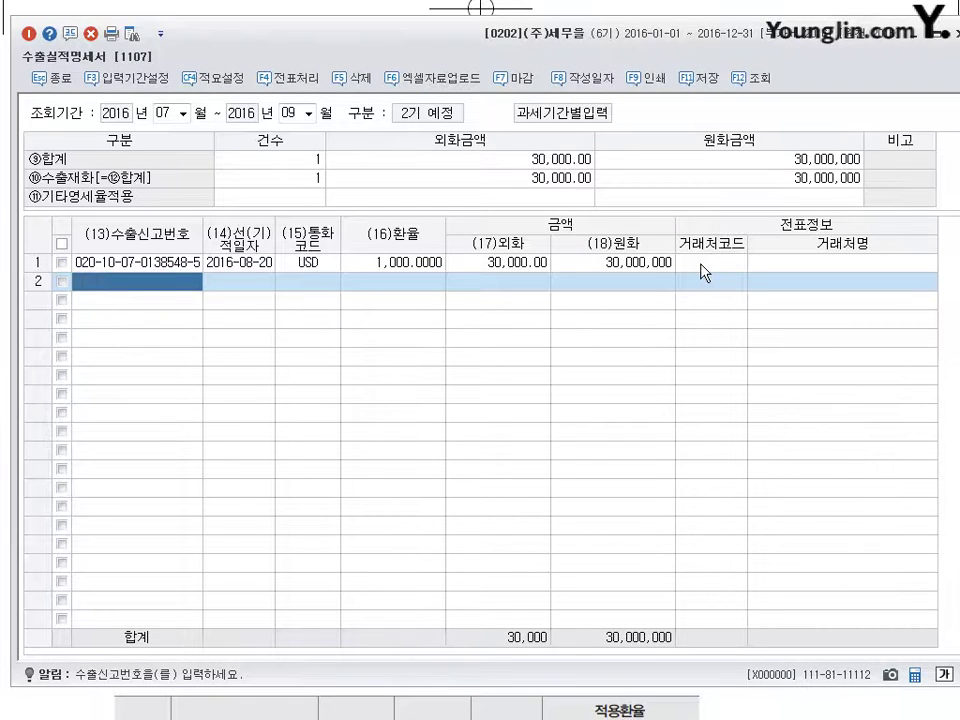
type("020-30-11-0127")
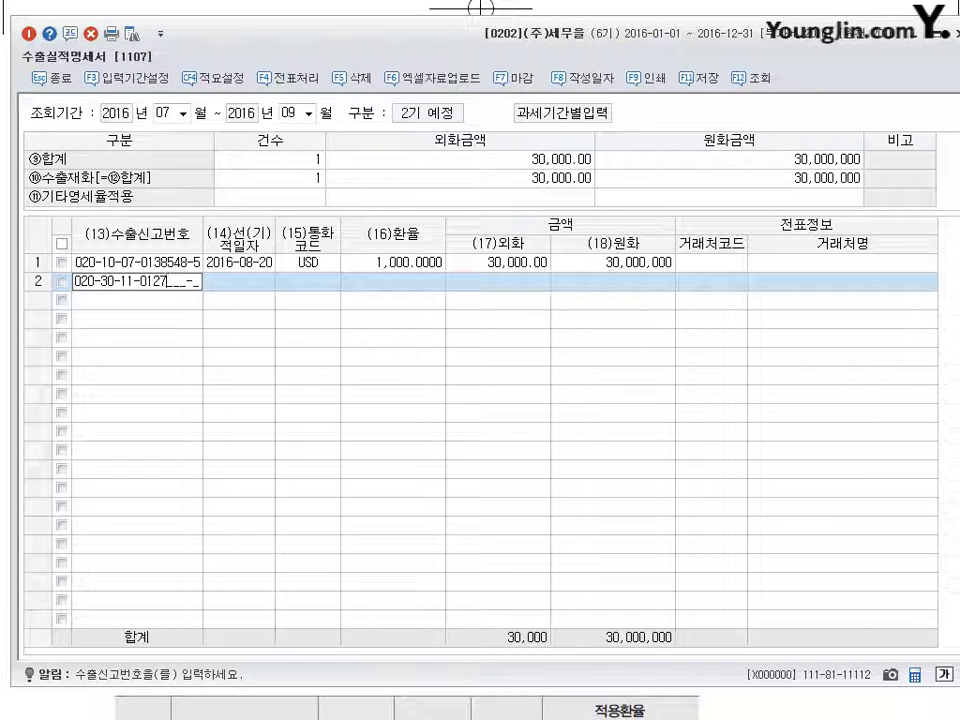
type("565-7")
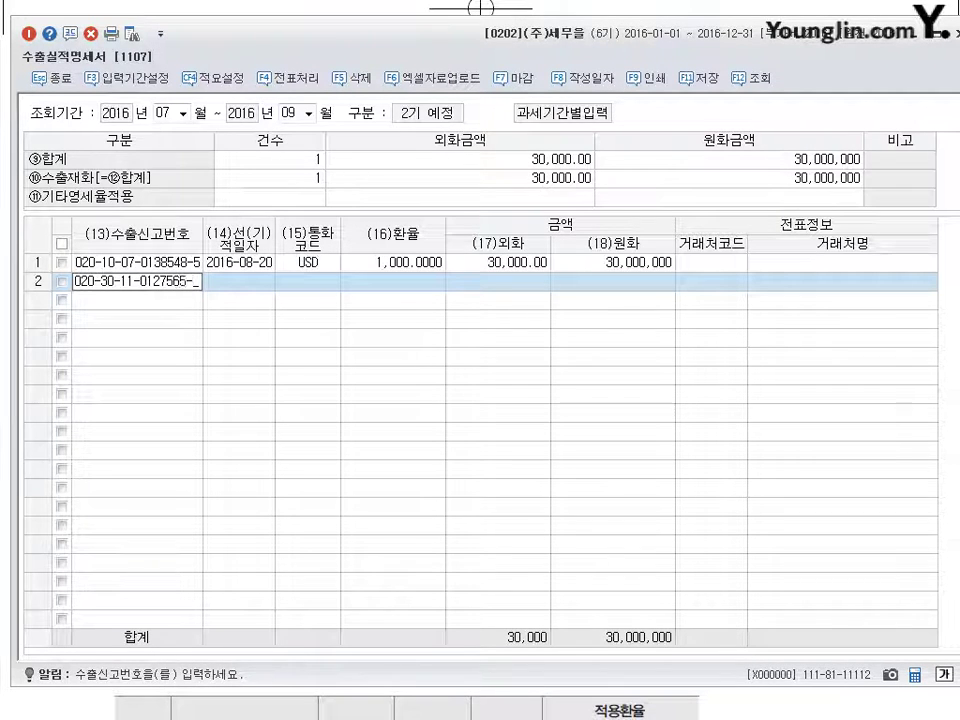
key("Return")
type("2016-")
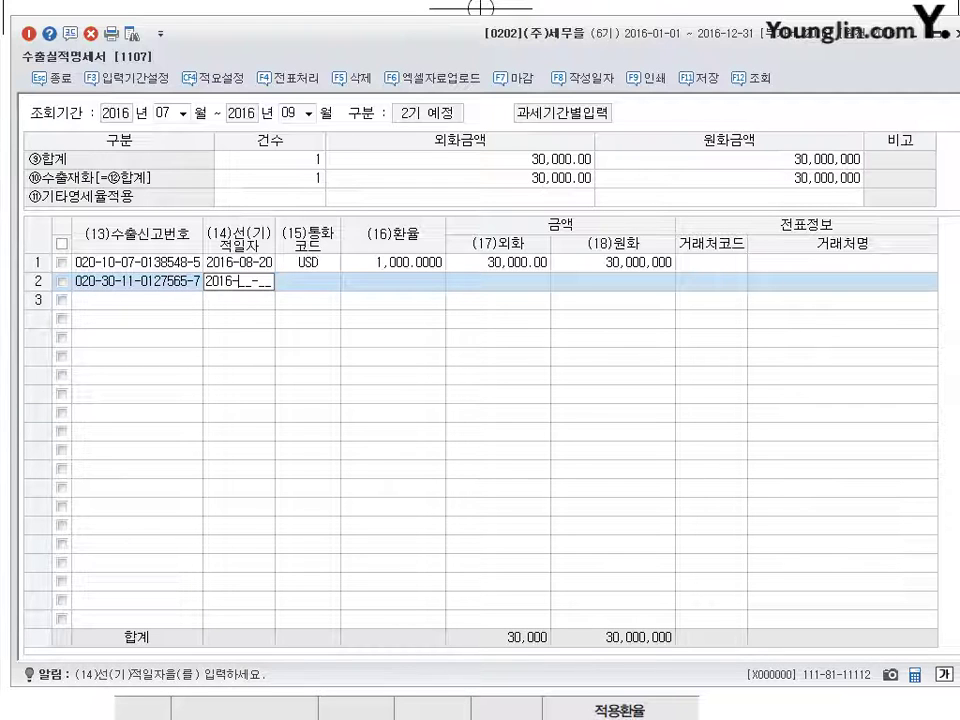
type("09-01")
key("Return")
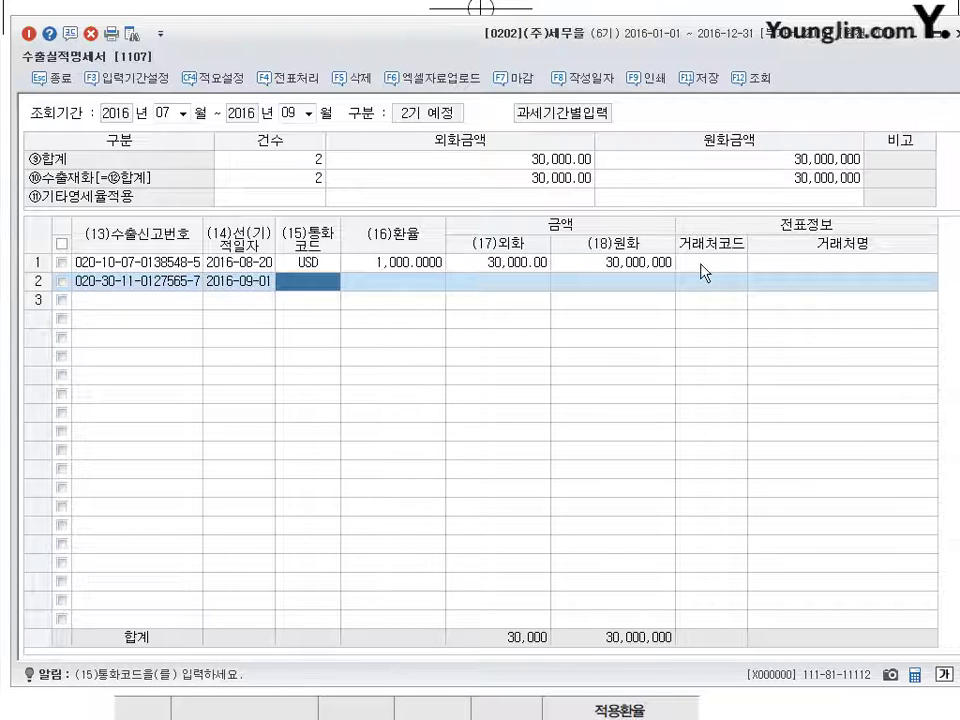
Give row 2 currency JPY, rate 9.5 and foreign amount 100,000, yielding 950,000 won.
key("F2")
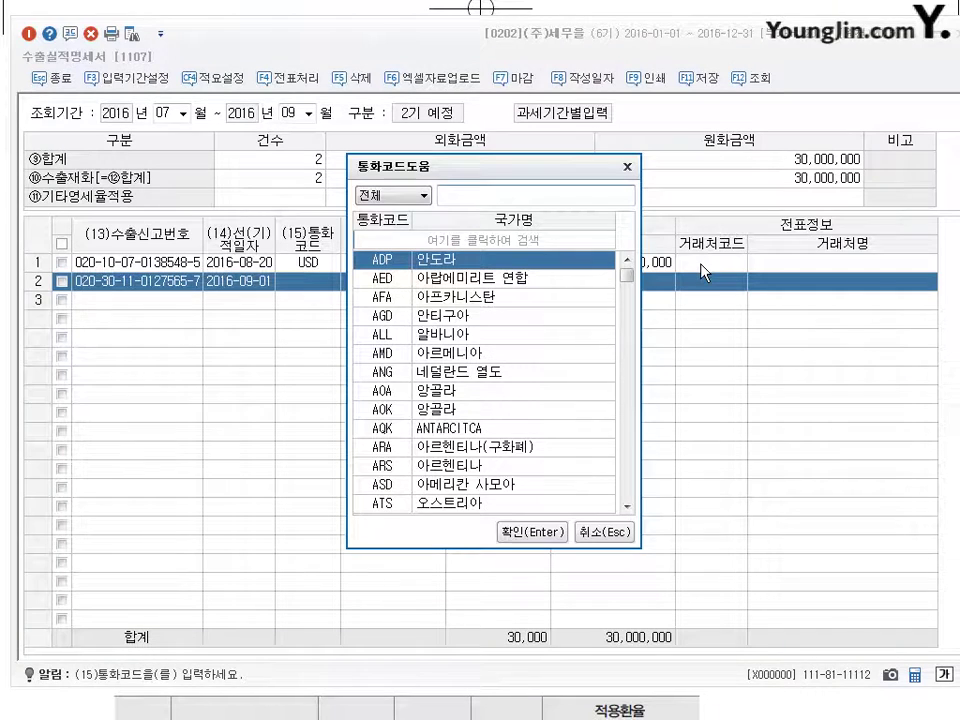
type("일본")
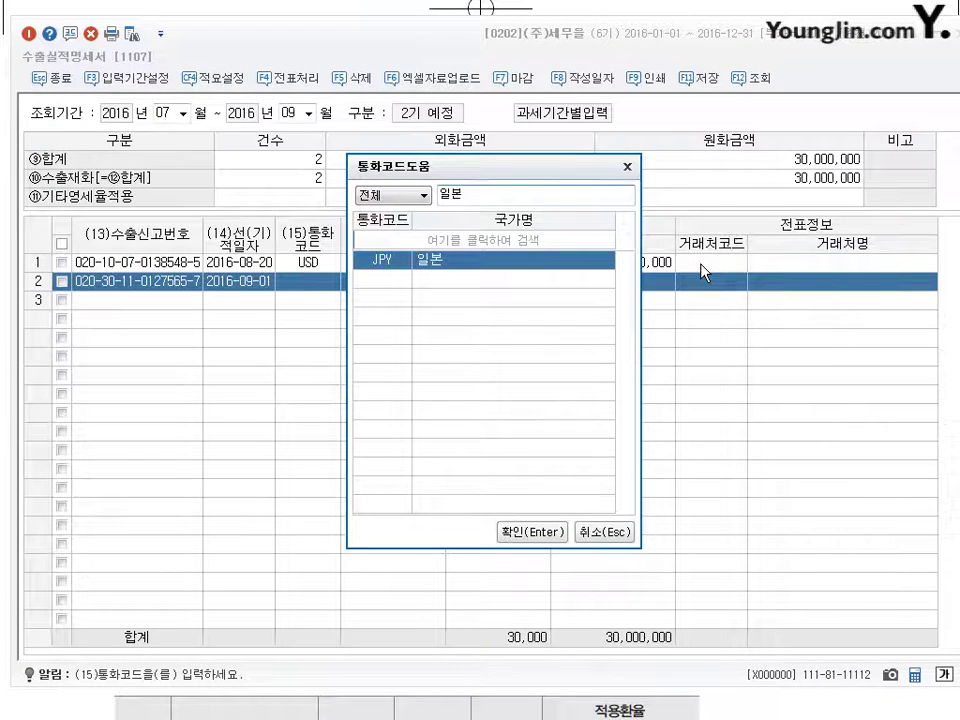
key("Return")
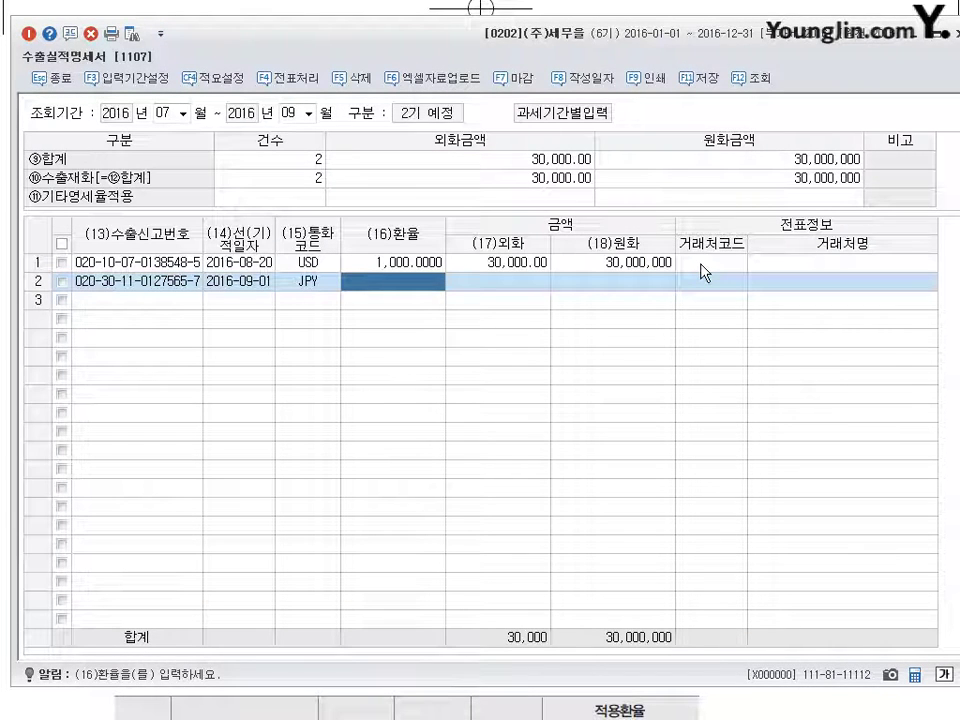
type("9.5")
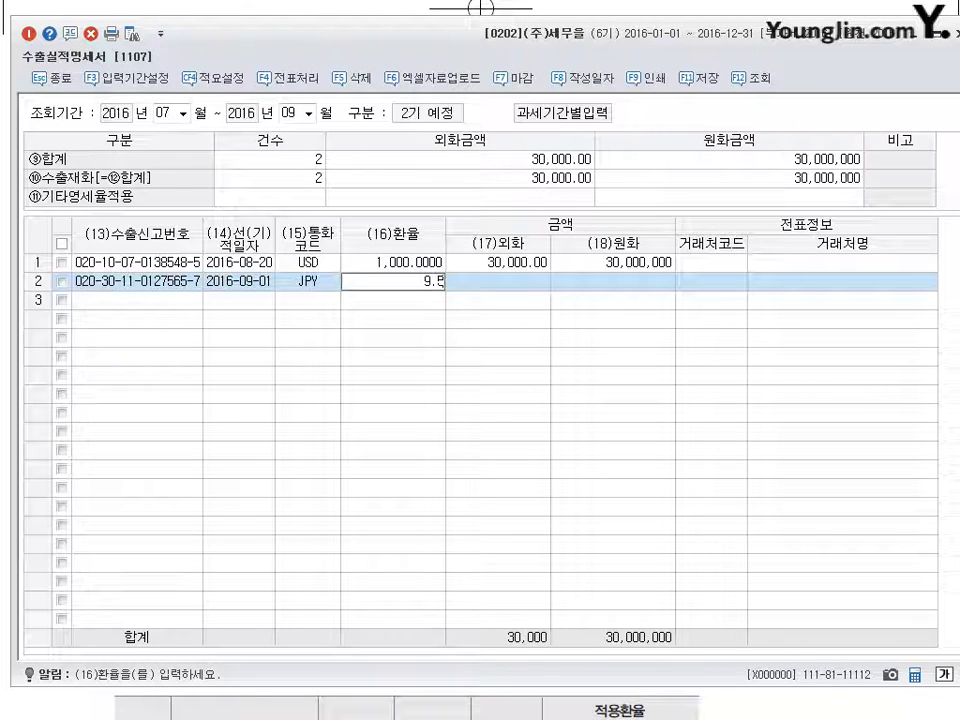
key("Return")
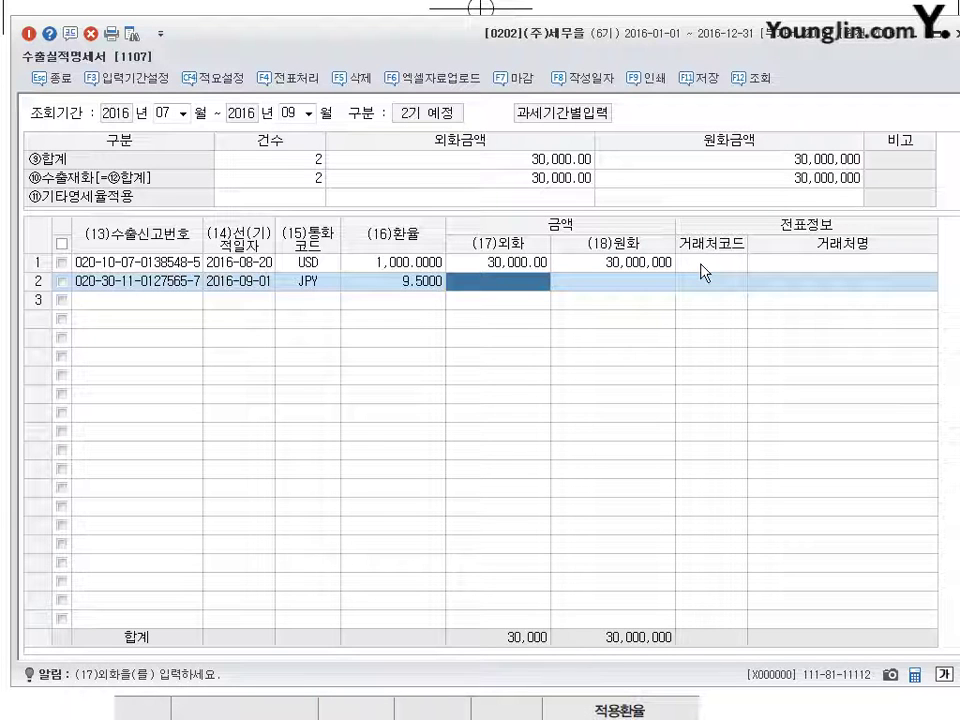
type("100,000")
key("Return")
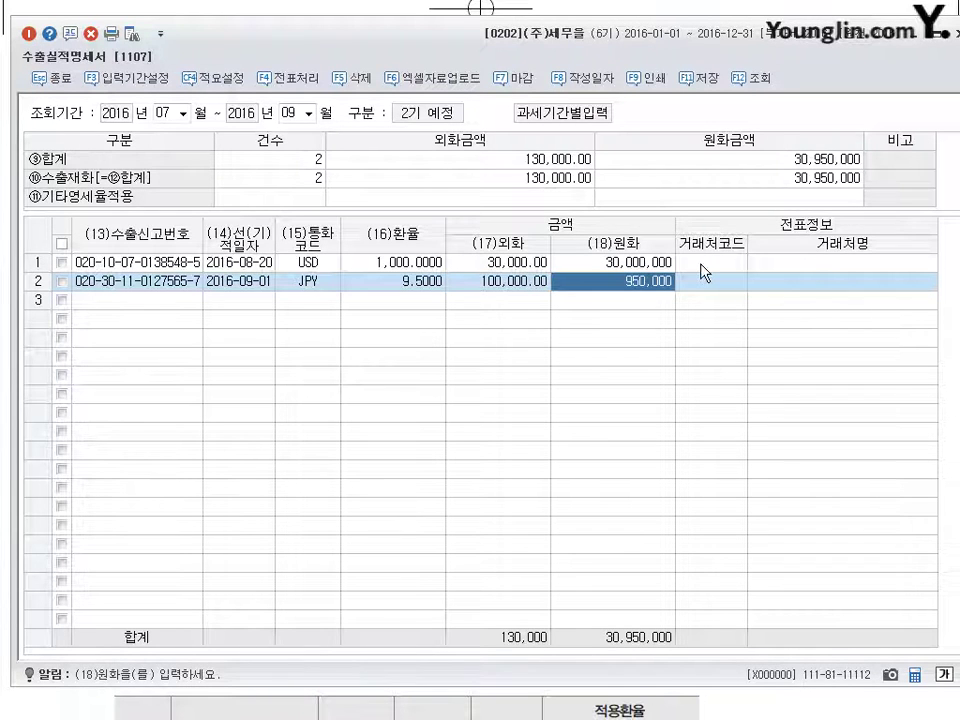
key("Return")
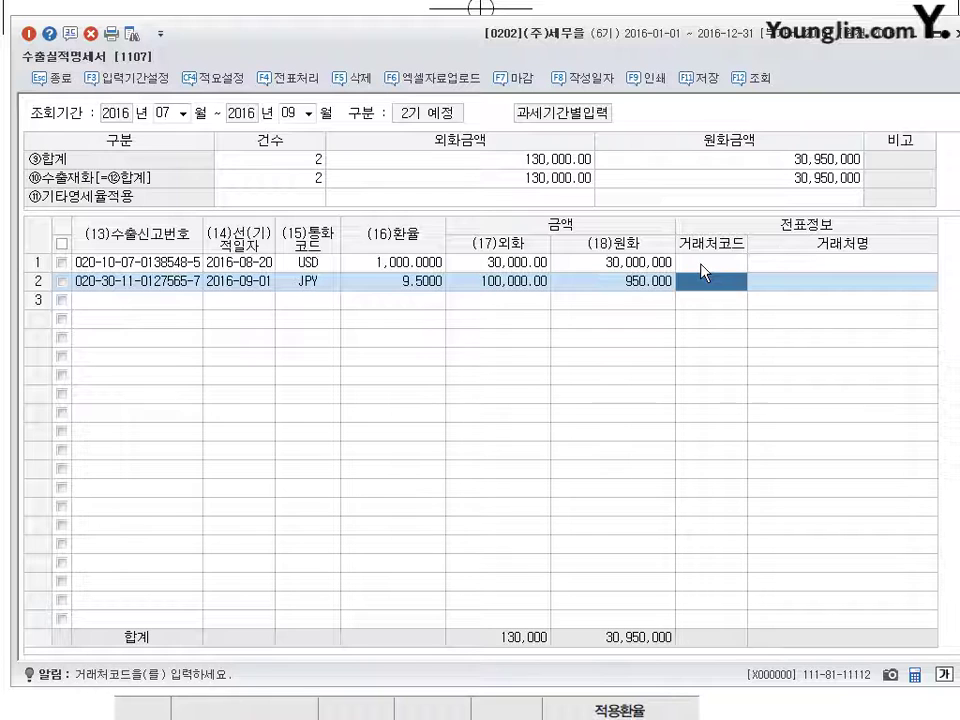
key("Return")
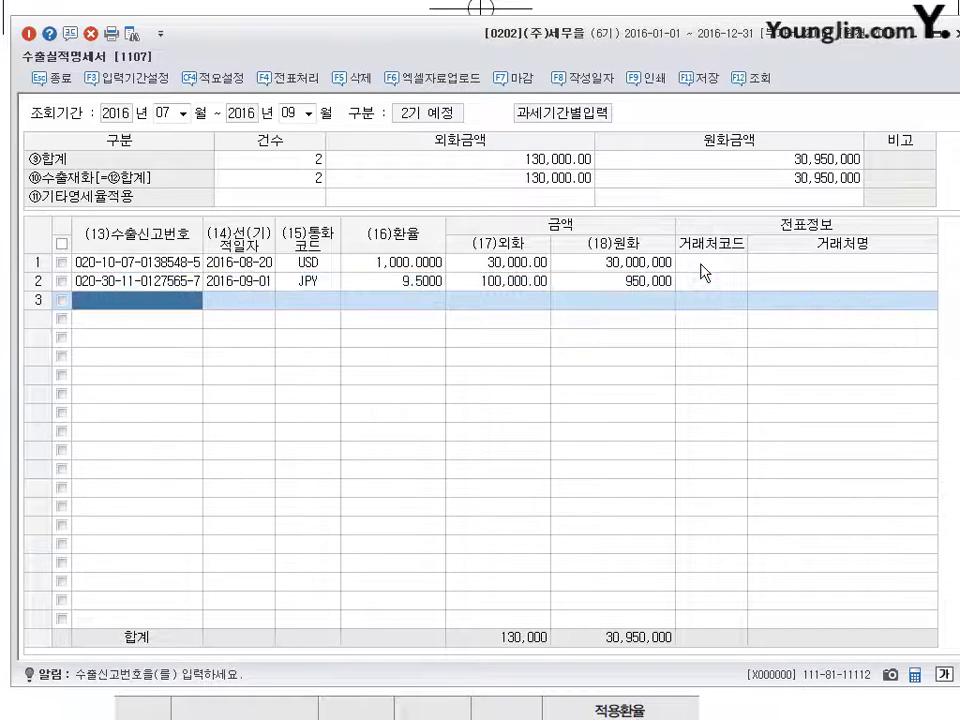
Enter row 3's export declaration number and shipping date 2016-09-20.
type("020-")
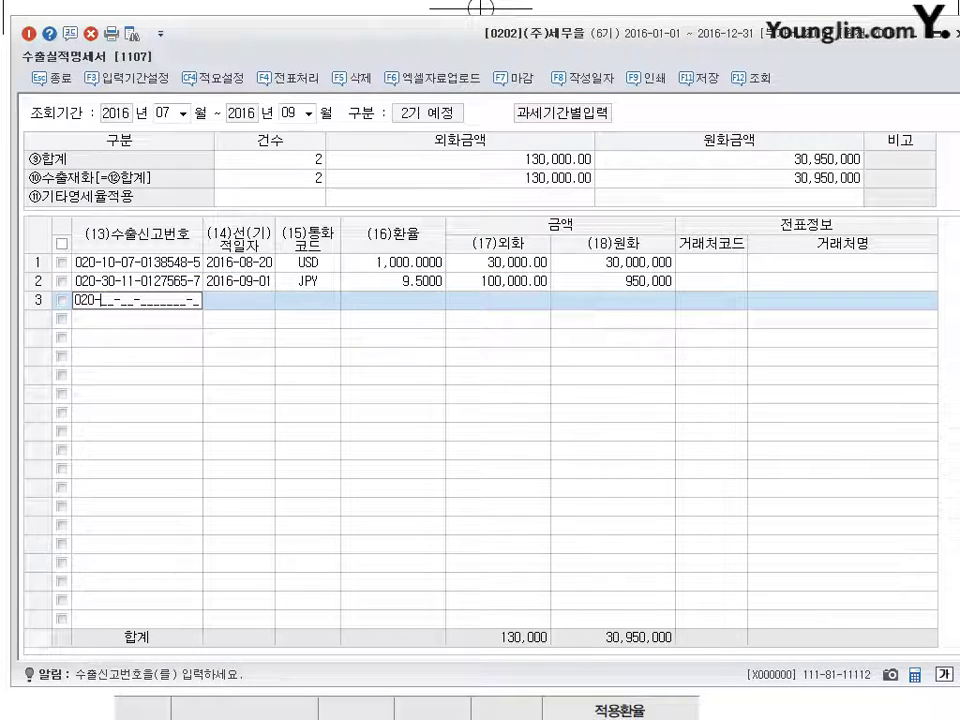
type("05-13-")
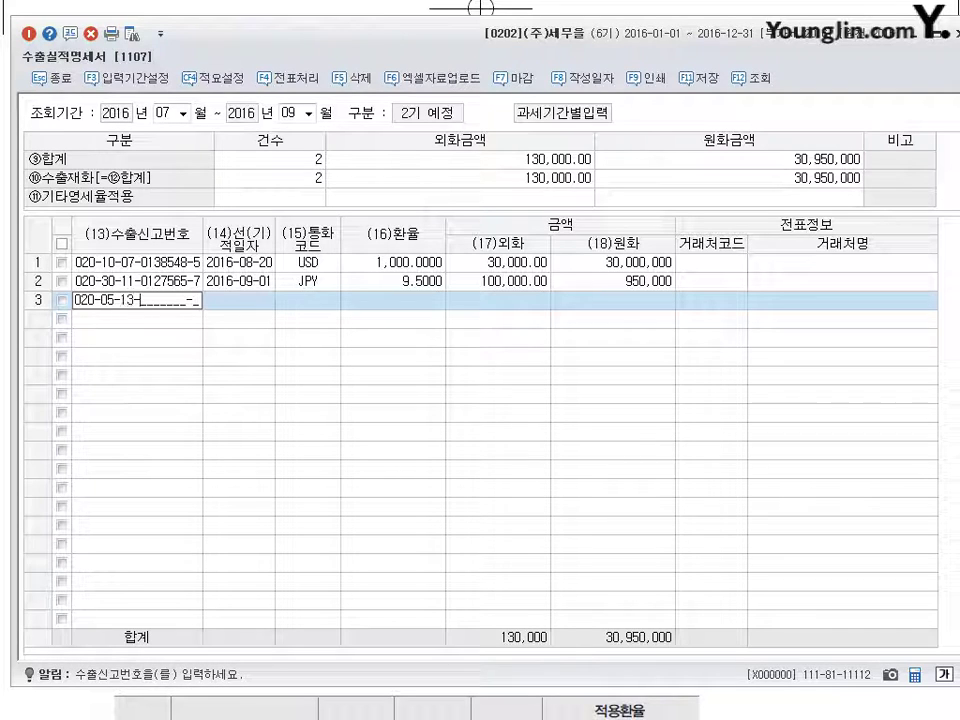
type("0586667-9")
key("Return")
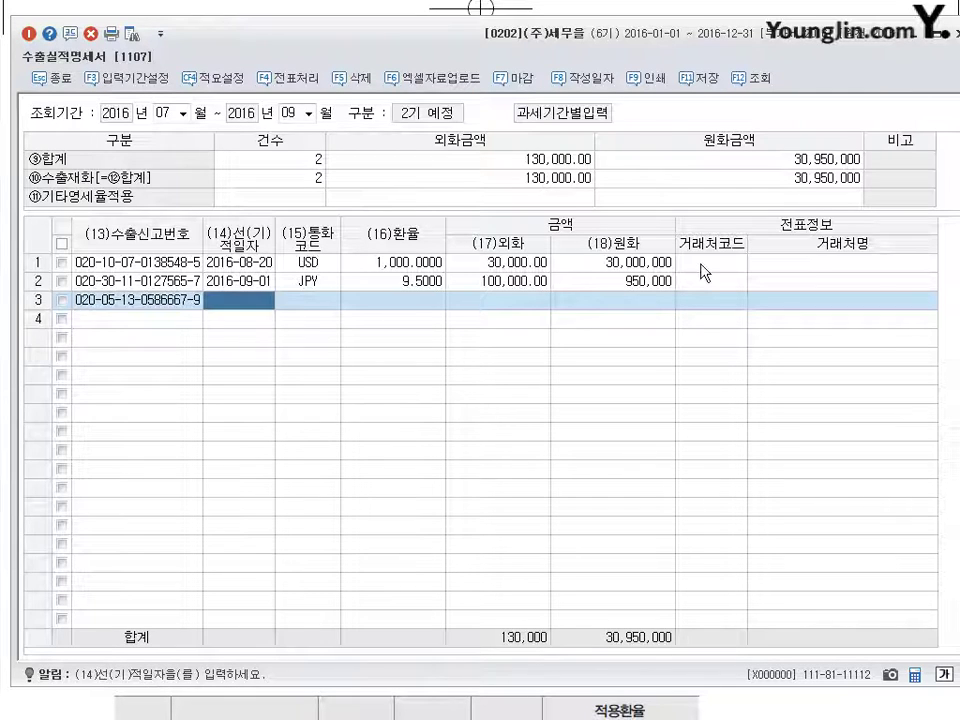
type("2016-")
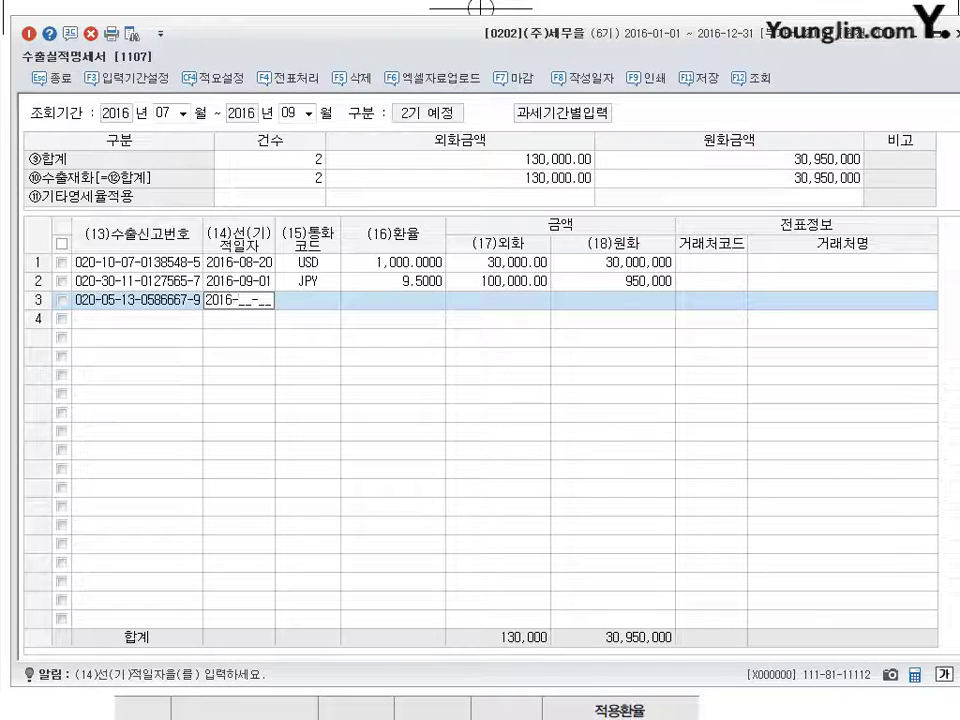
type("09-20")
key("Return")
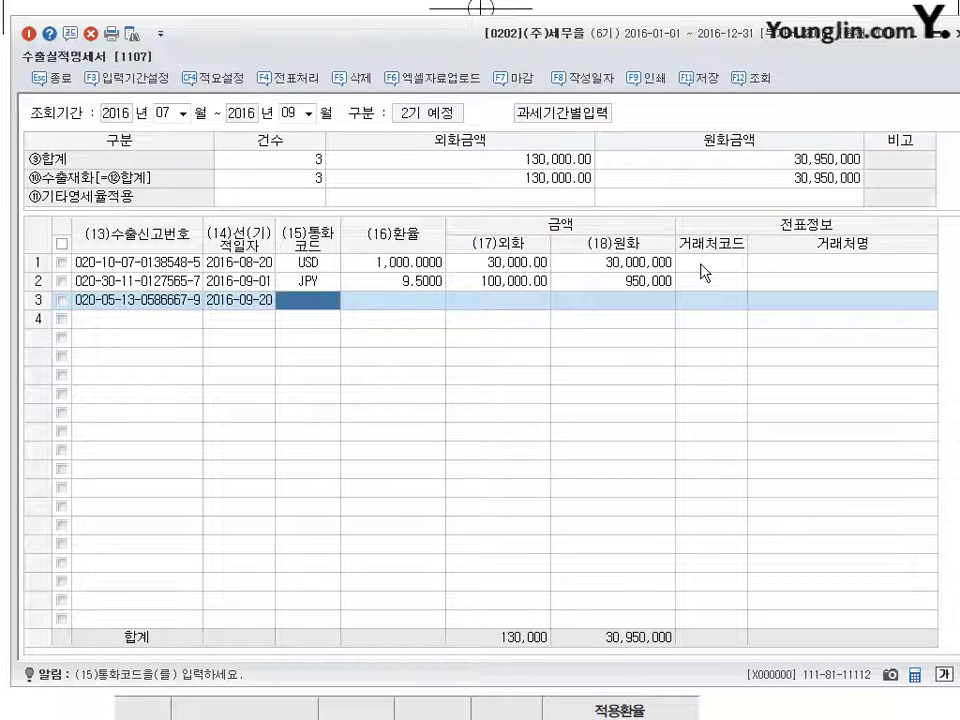
Give row 3 currency USD, rate 1300 and foreign amount 15,000, yielding 19,500,000 won.
type("usd")
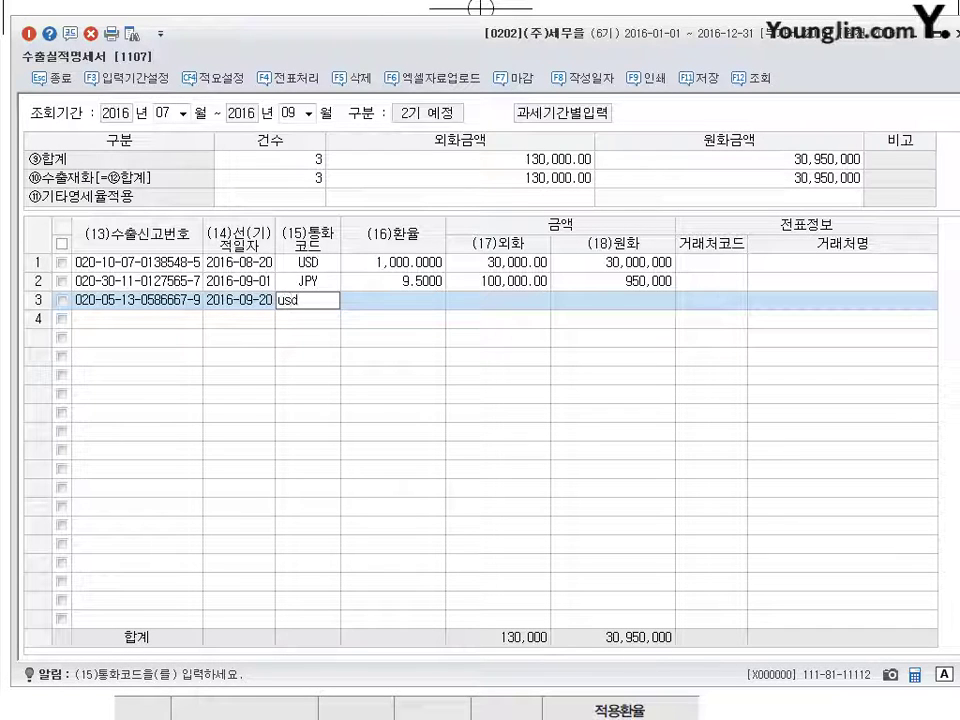
key("Return")
key("Hangul")
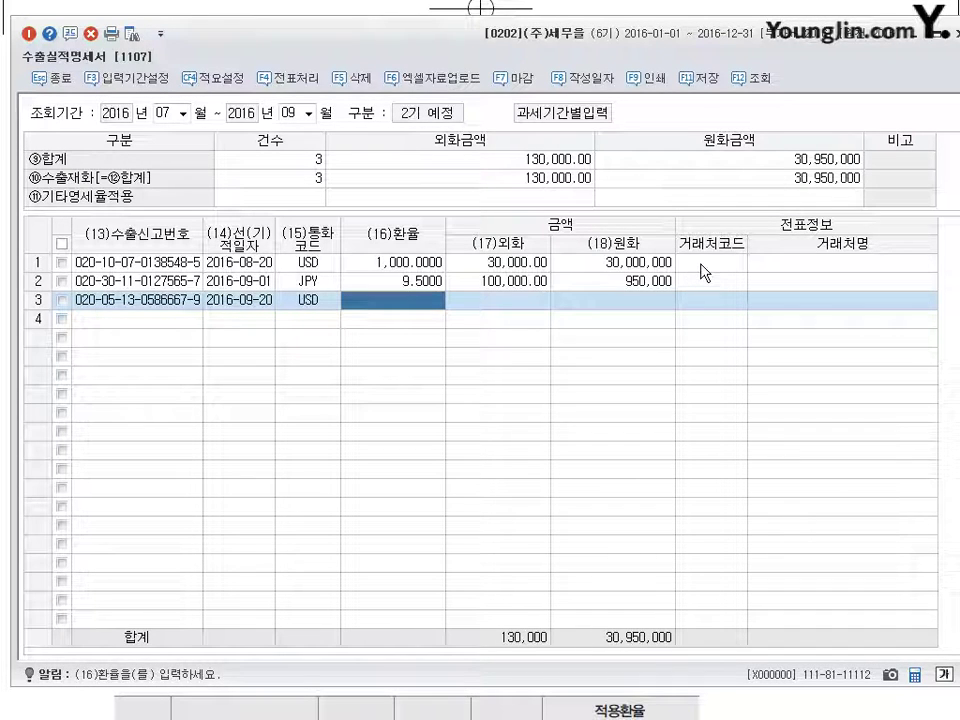
type("1300")
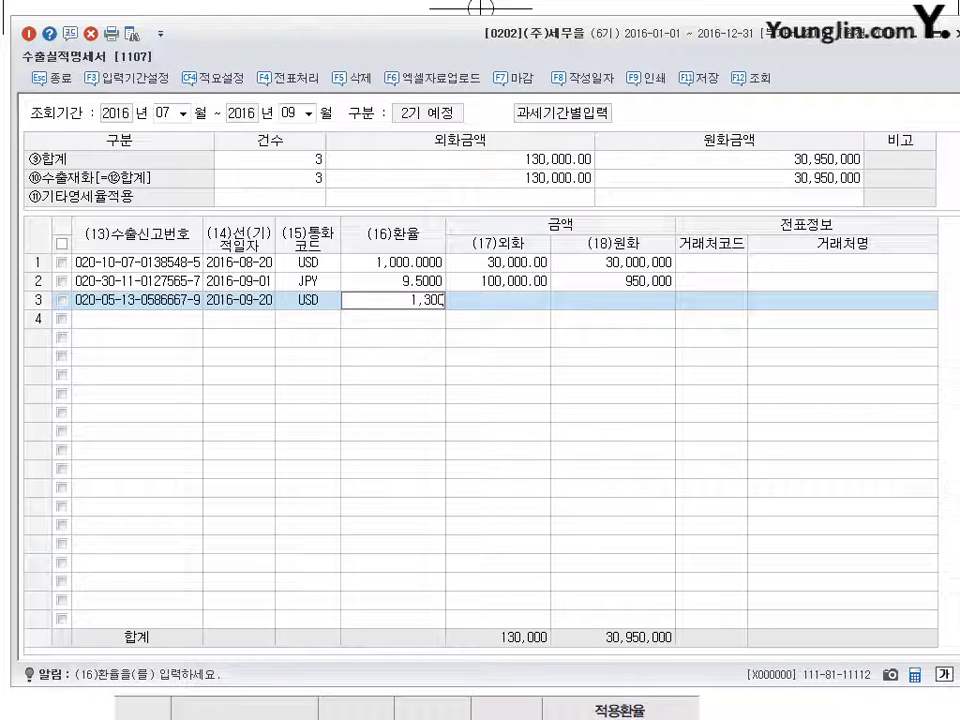
key("Return")
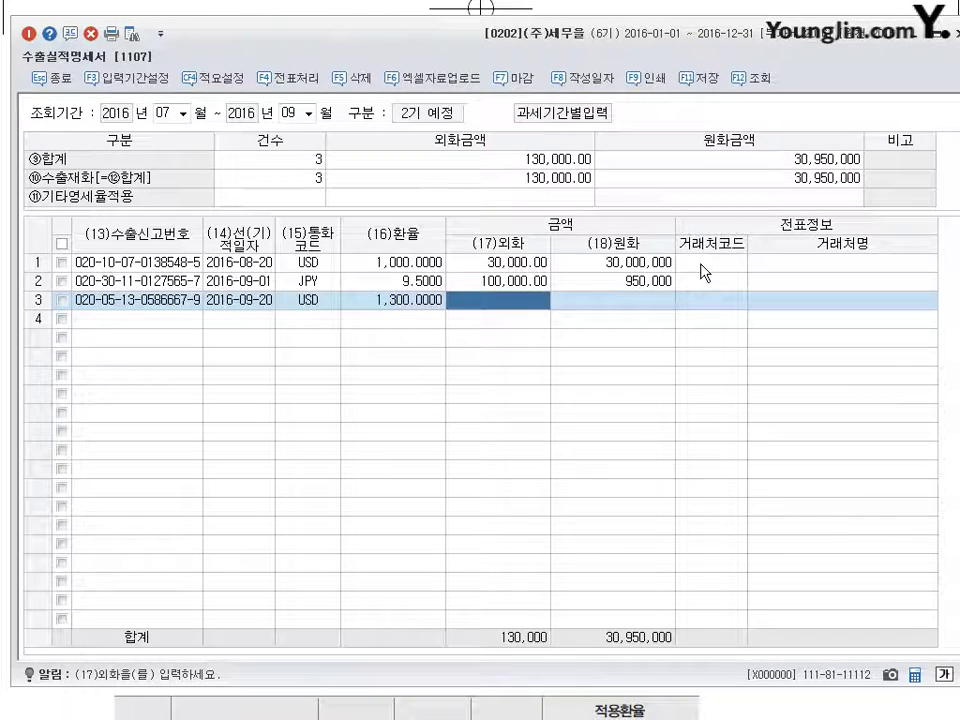
type("15,000")
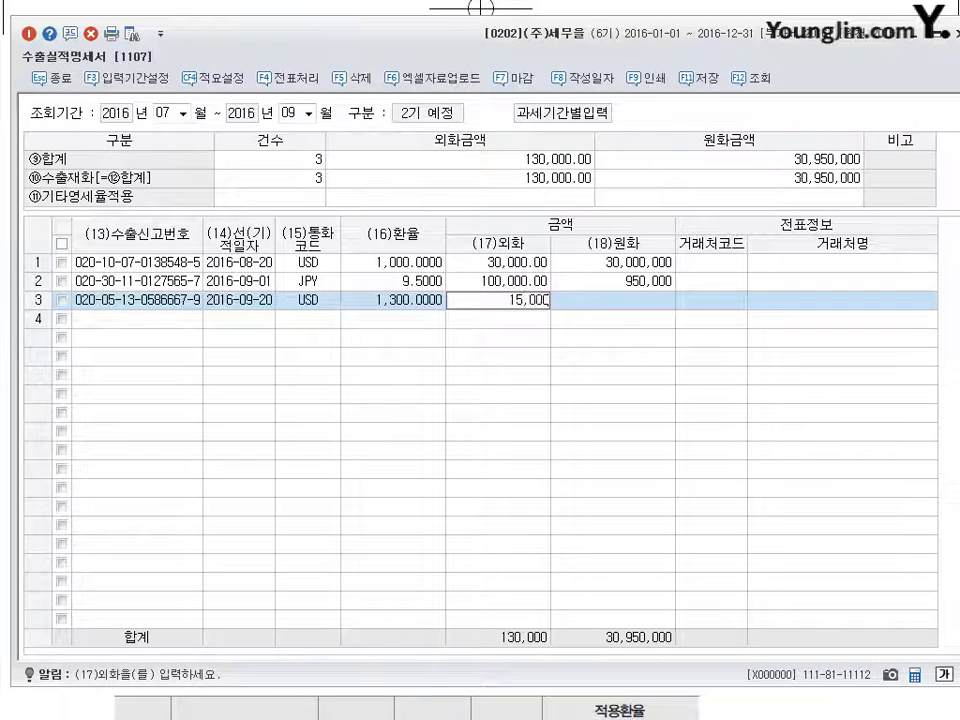
key("Return")
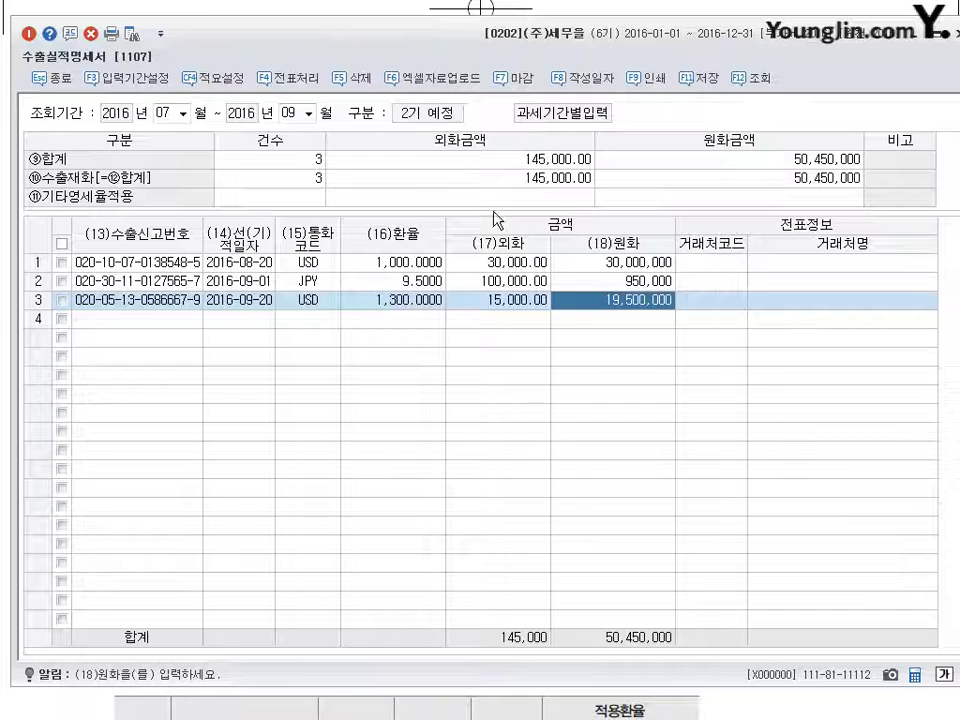
Check the totals of 145,000.00 foreign and 50,450,000 won, then save with 저장 (F11).
left_click(312, 178)
left_click(534, 184)
left_click(309, 182)
left_click(463, 181)
left_click(836, 181)
left_click(585, 178)
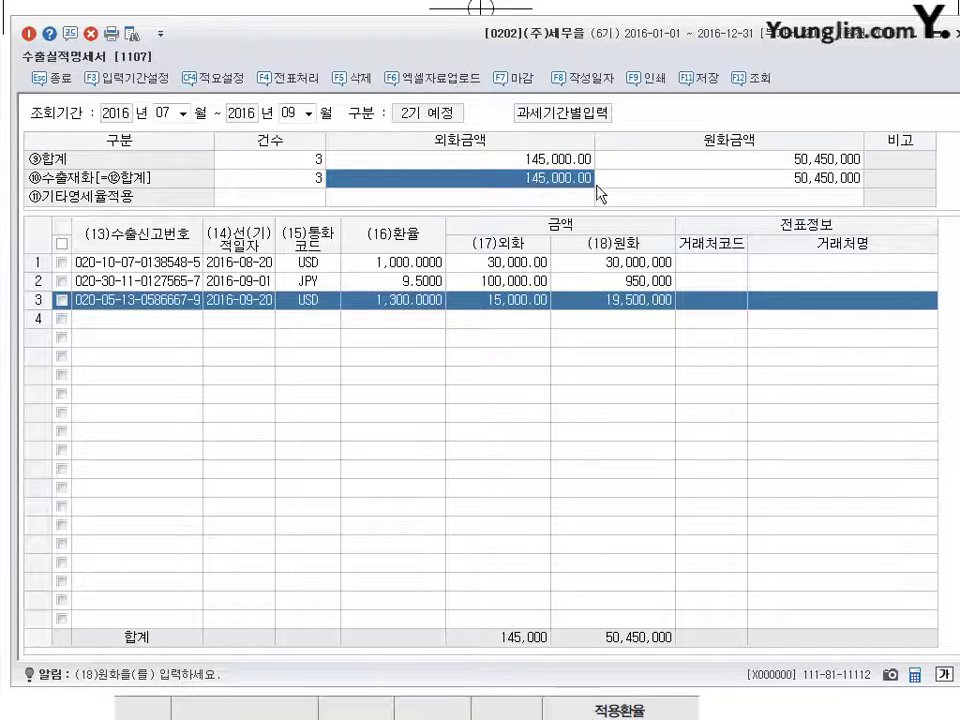
left_click(790, 180)
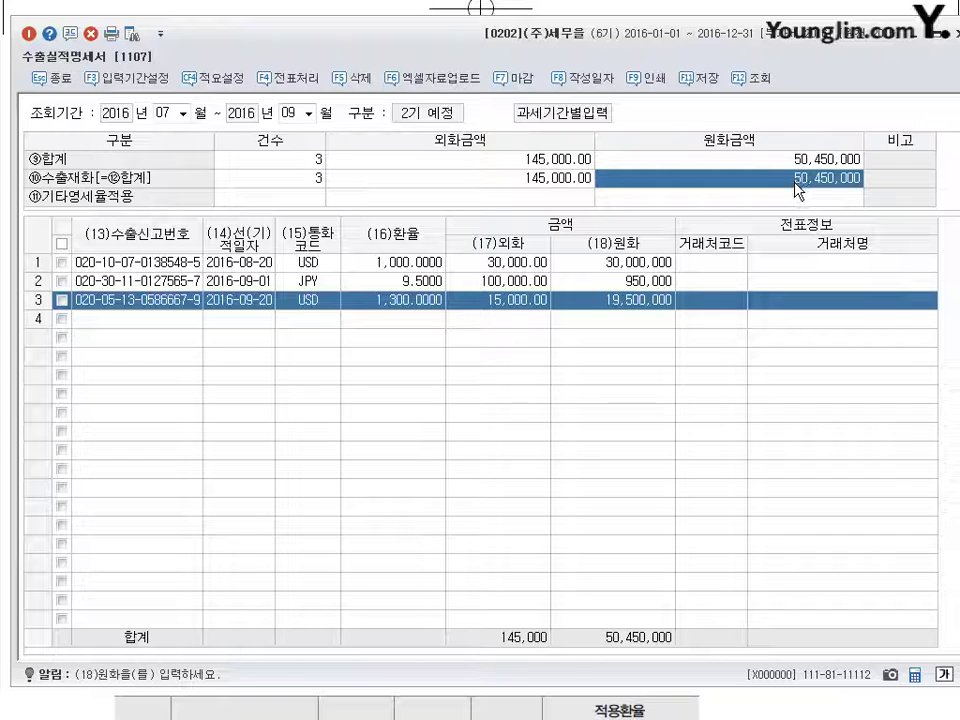
left_click(577, 182)
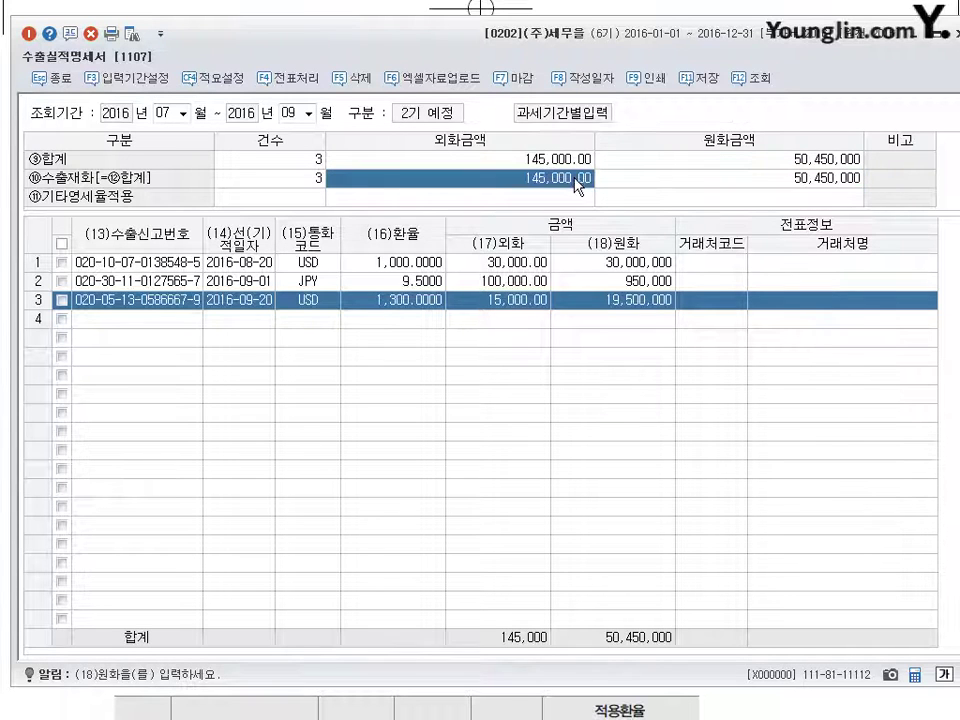
left_click(829, 184)
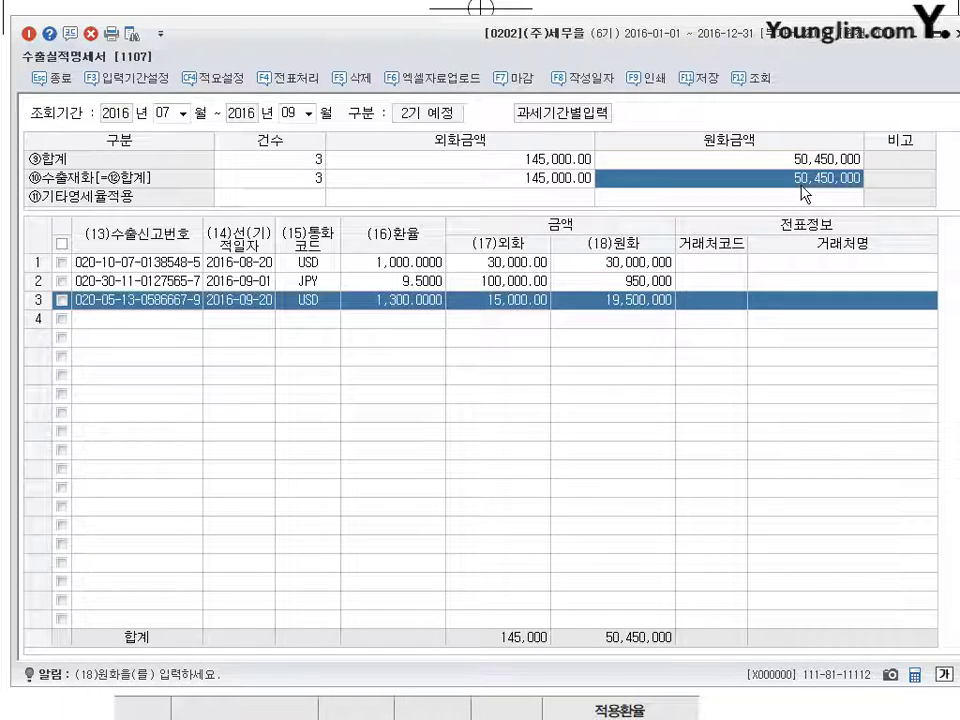
left_click(710, 79)
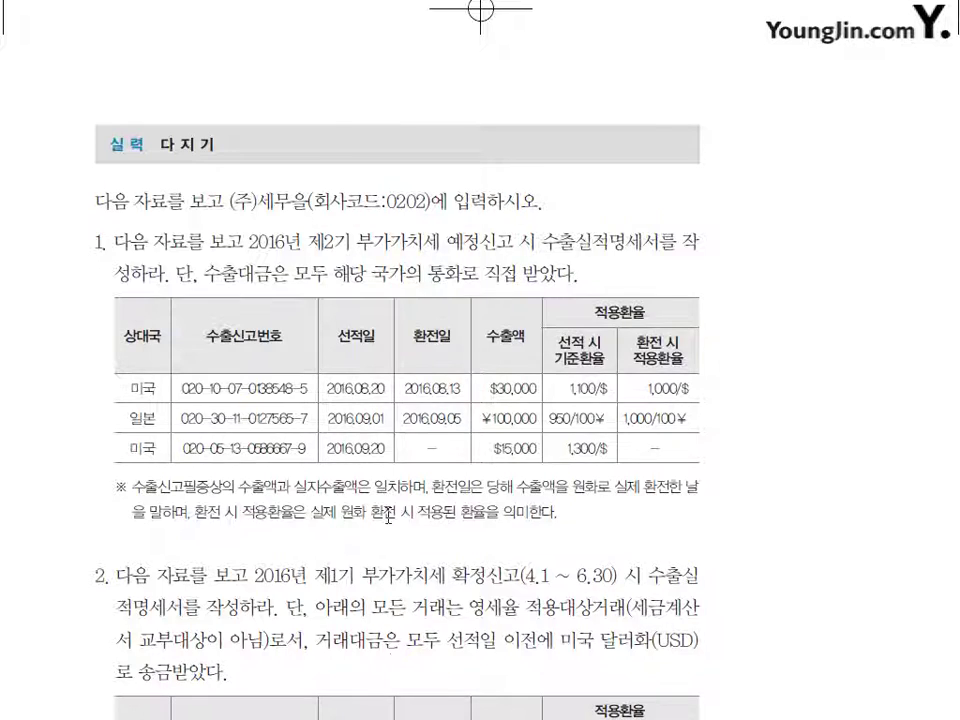
On exercise 2, underline 수출실적명세서 and the note that tax invoices are not required.
scroll(387, 509, "down", 5)
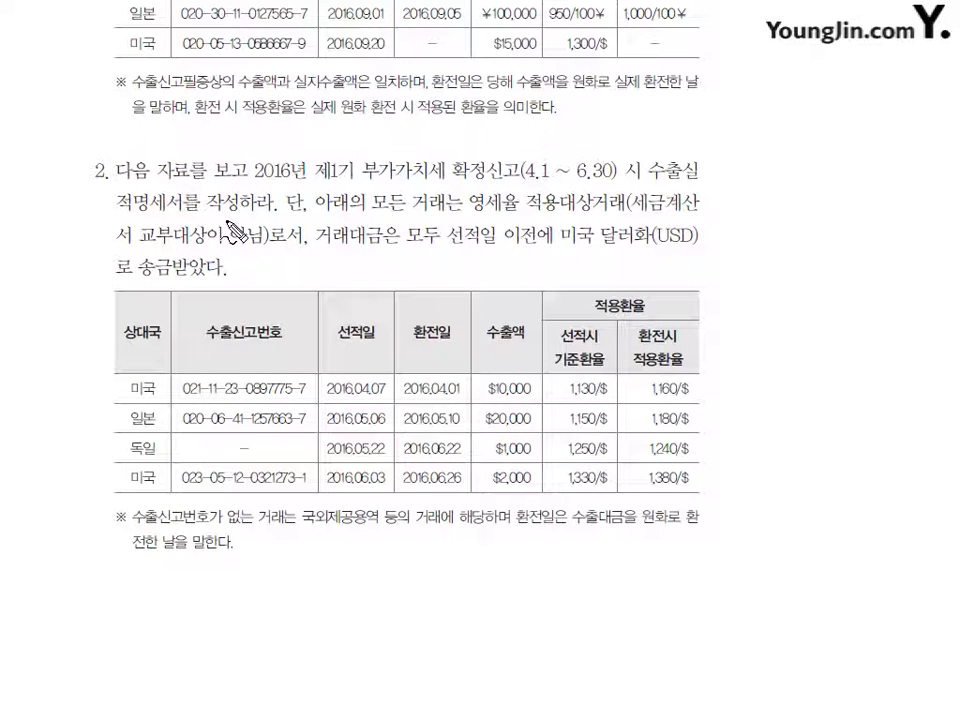
left_click_drag(652, 186, 694, 175)
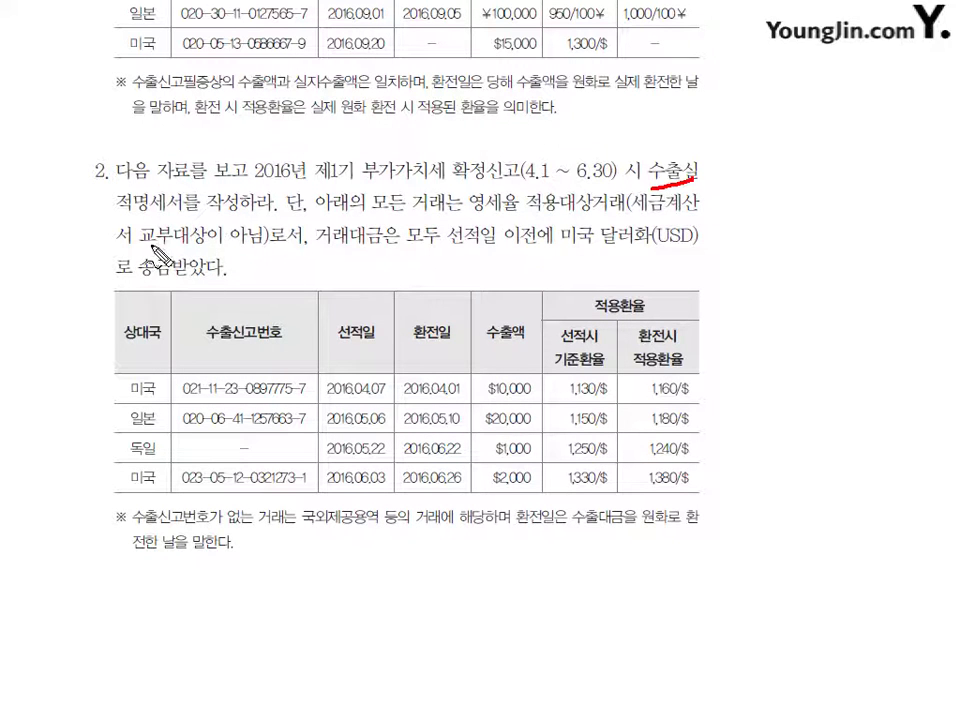
left_click_drag(127, 217, 192, 204)
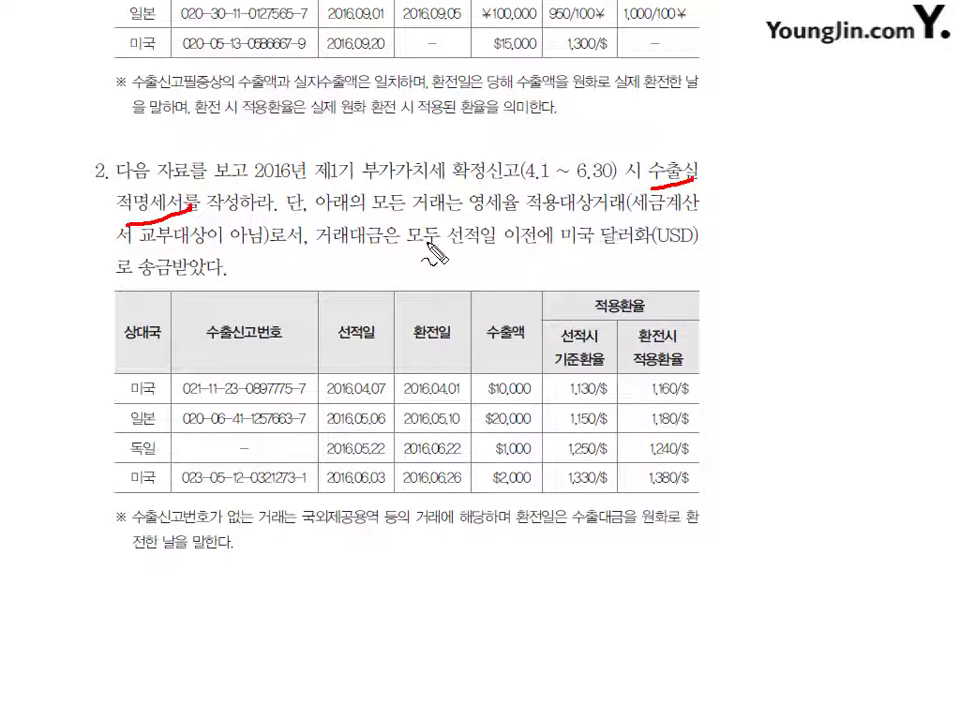
left_click_drag(649, 209, 672, 213)
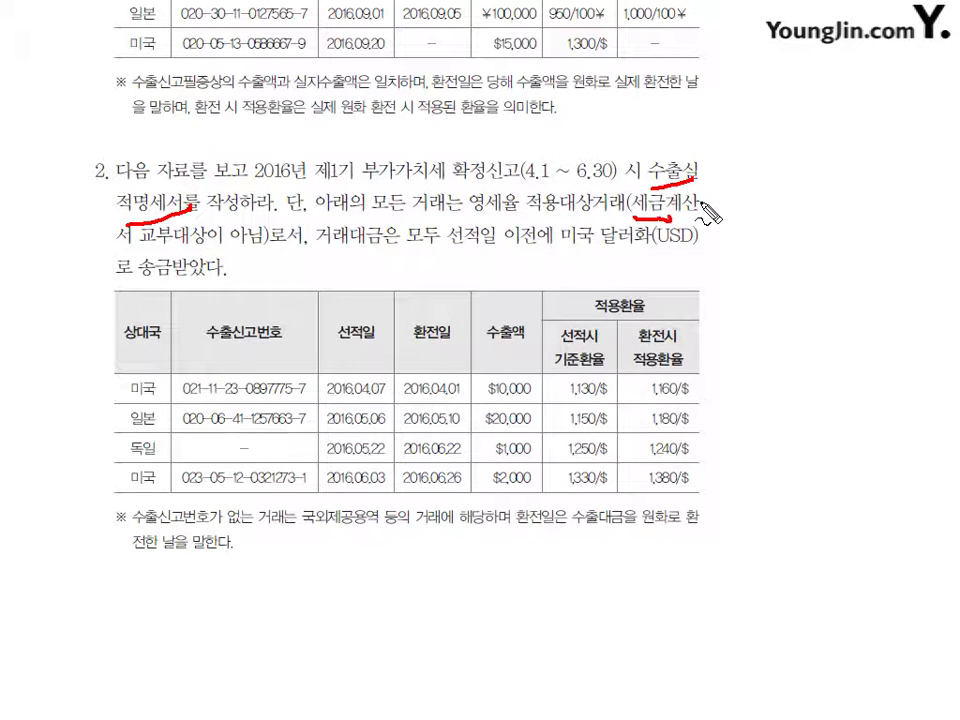
left_click_drag(187, 244, 255, 240)
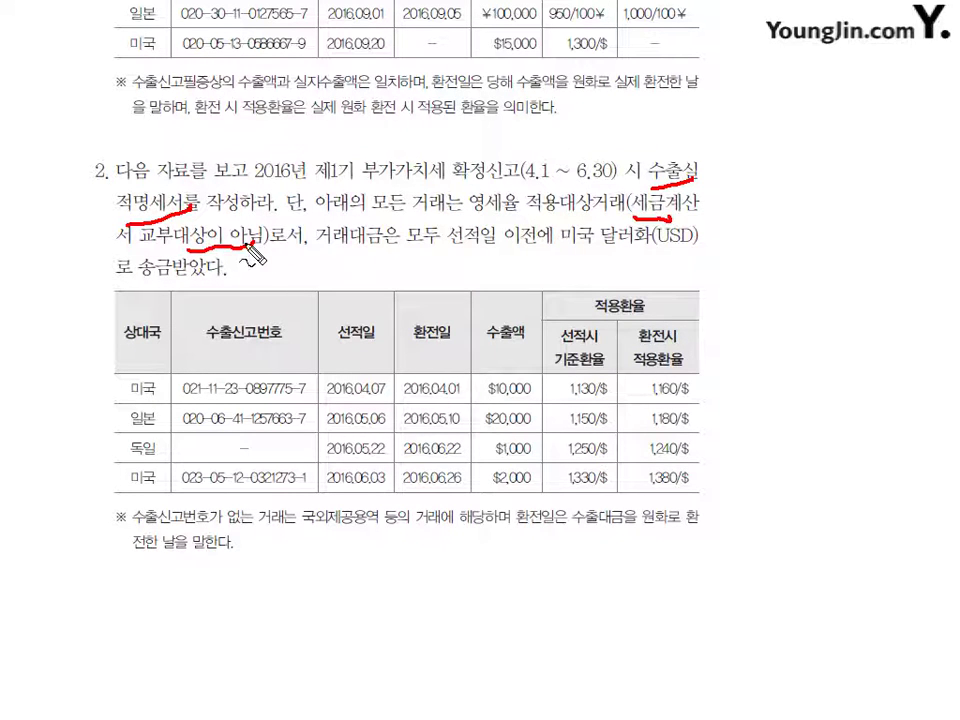
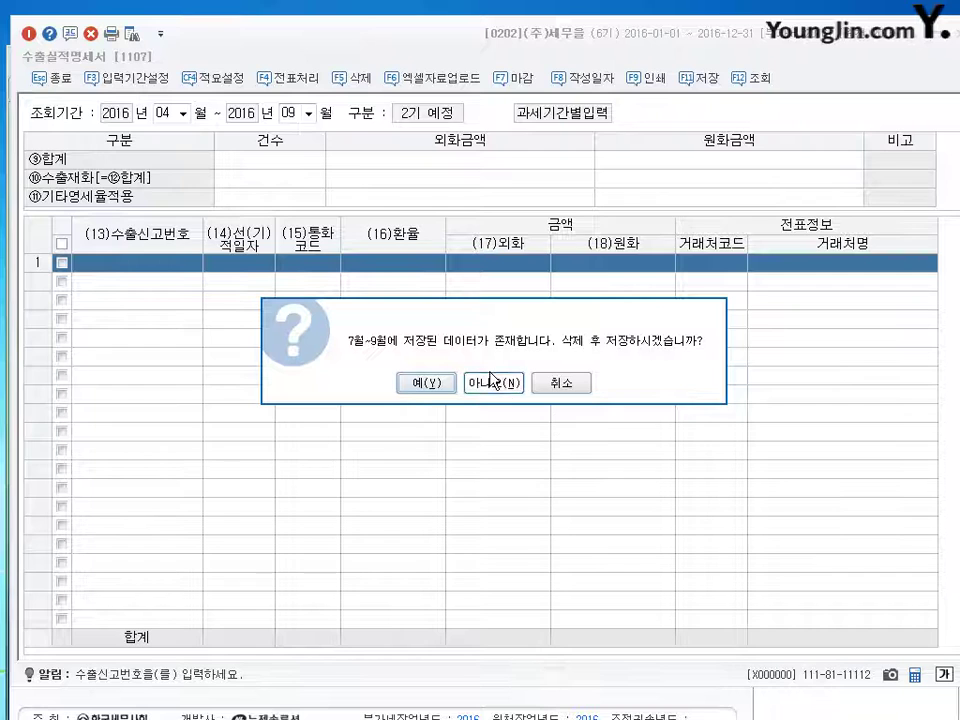
Decline deleting the saved July–September data so the 2016 statement opens from April.
left_click(493, 383)
type("06")
key("Return")
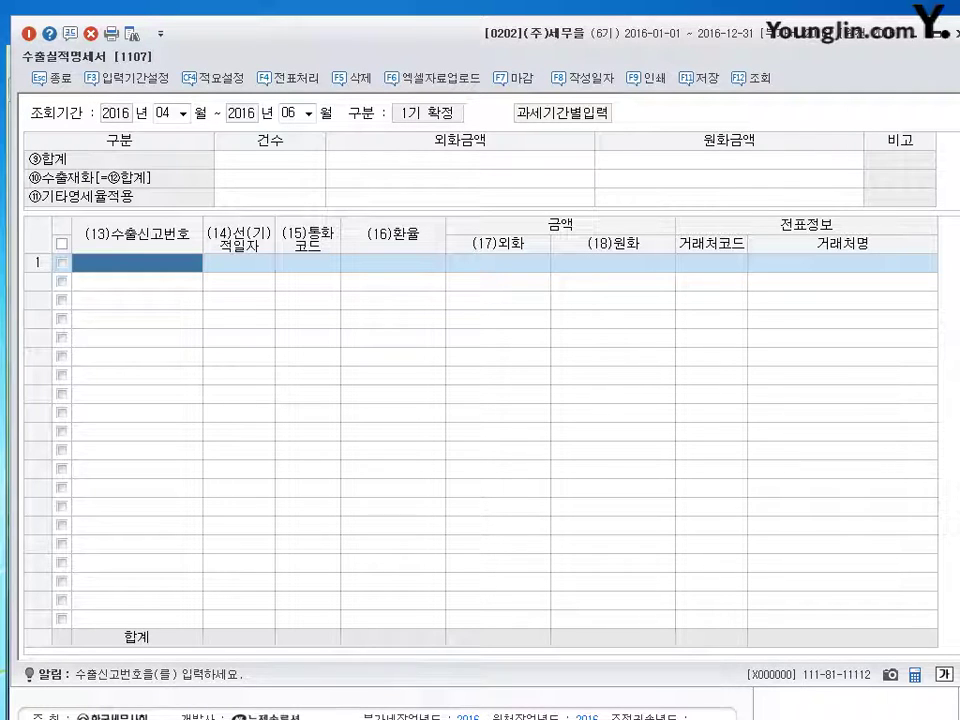
type("021-")
type("11-23-0")
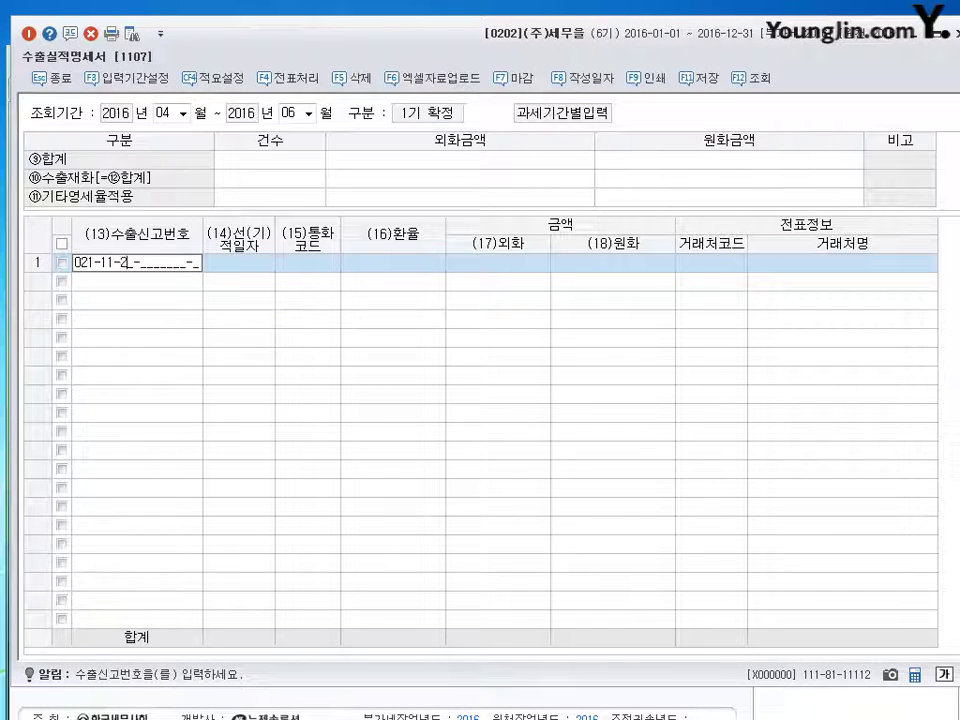
type("89")
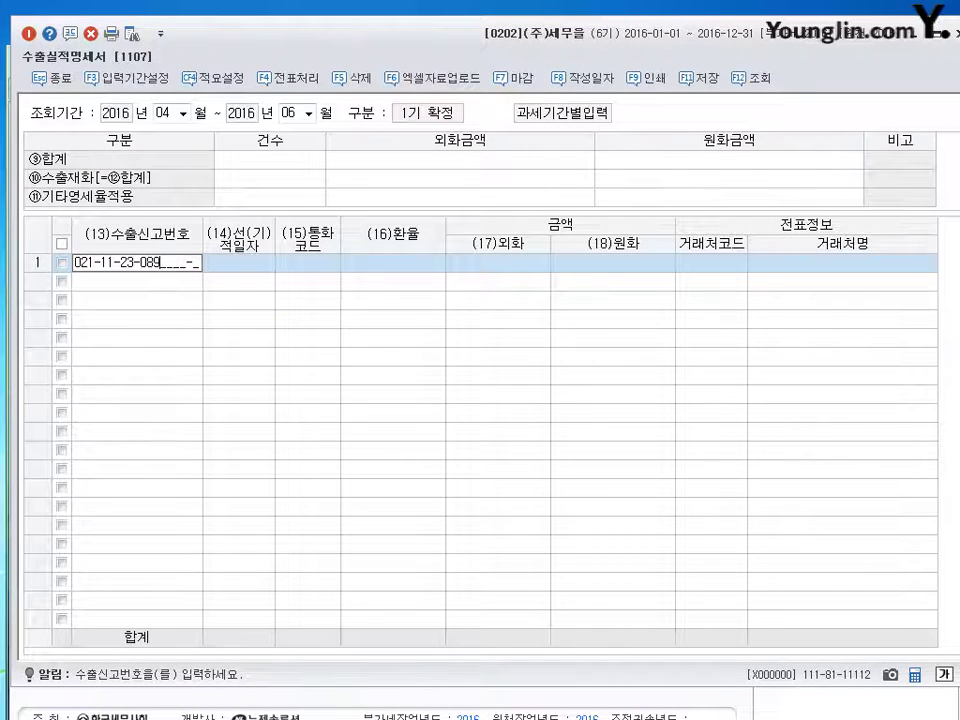
type("777")
type("5-7")
key("Return")
type("2016-")
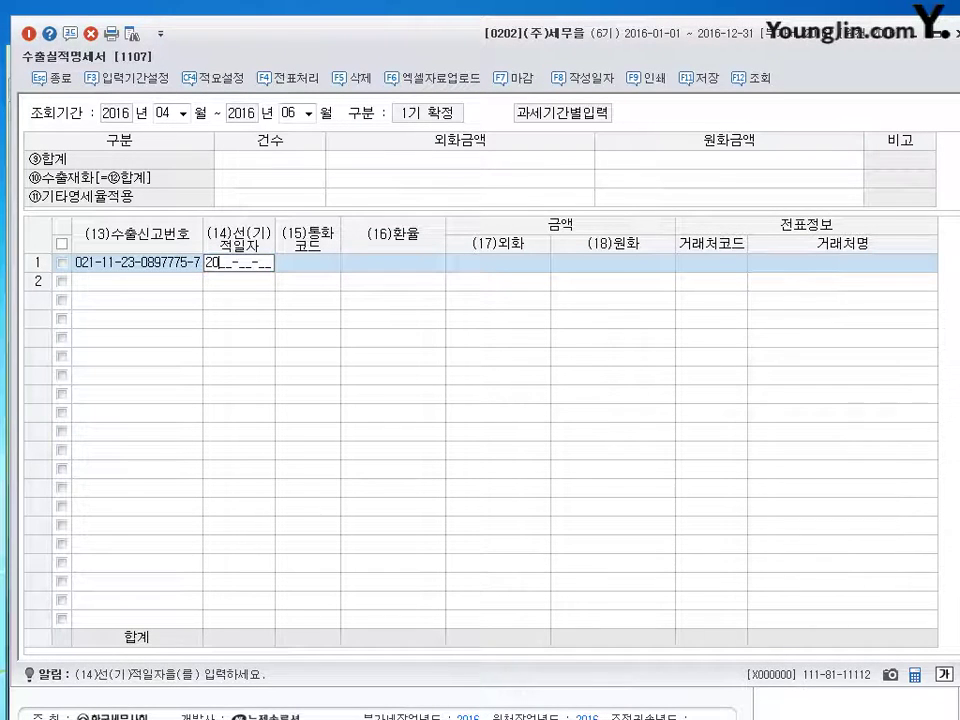
type("07")
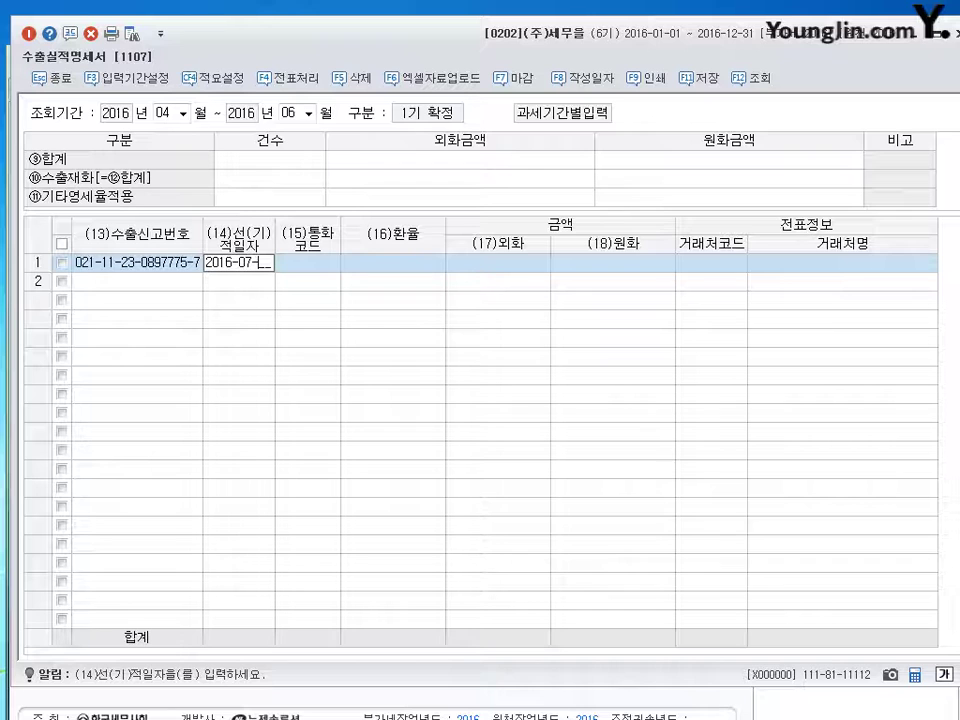
key("BackSpace")
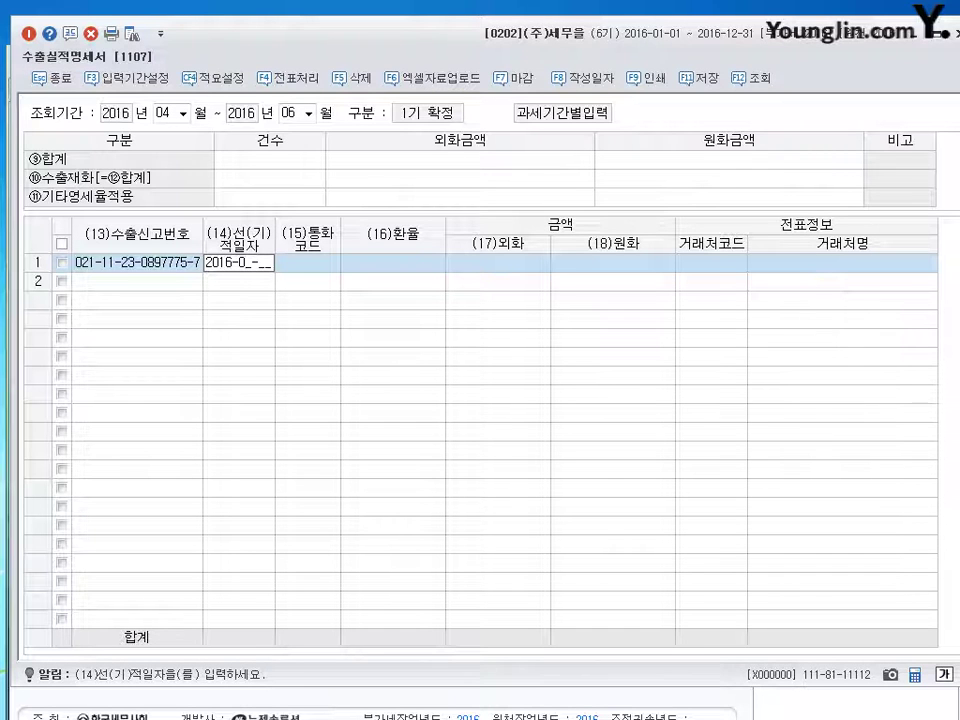
type("4-0")
type("7")
key("Return")
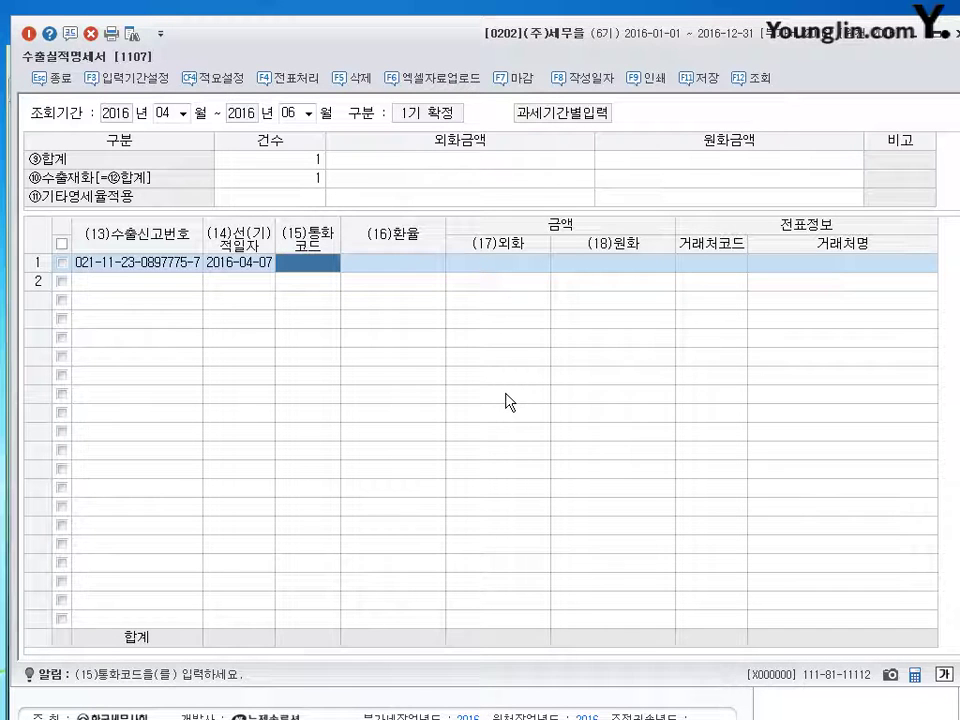
Complete row 1 with USD at a 1,160 rate for 10,000, giving 11,600,000 won.
type("usd")
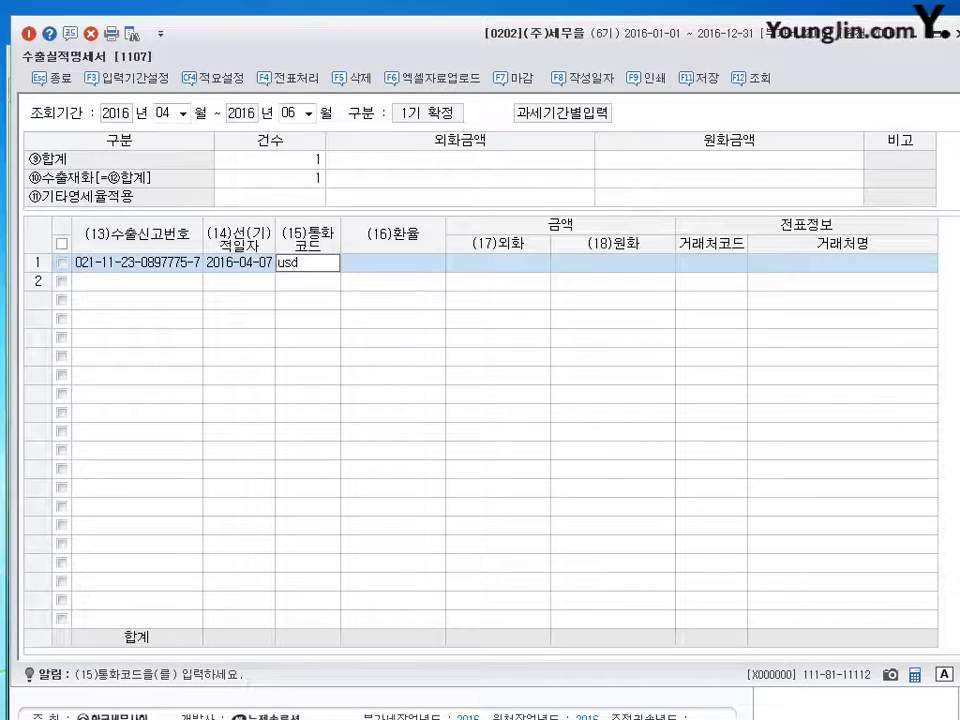
key("Return")
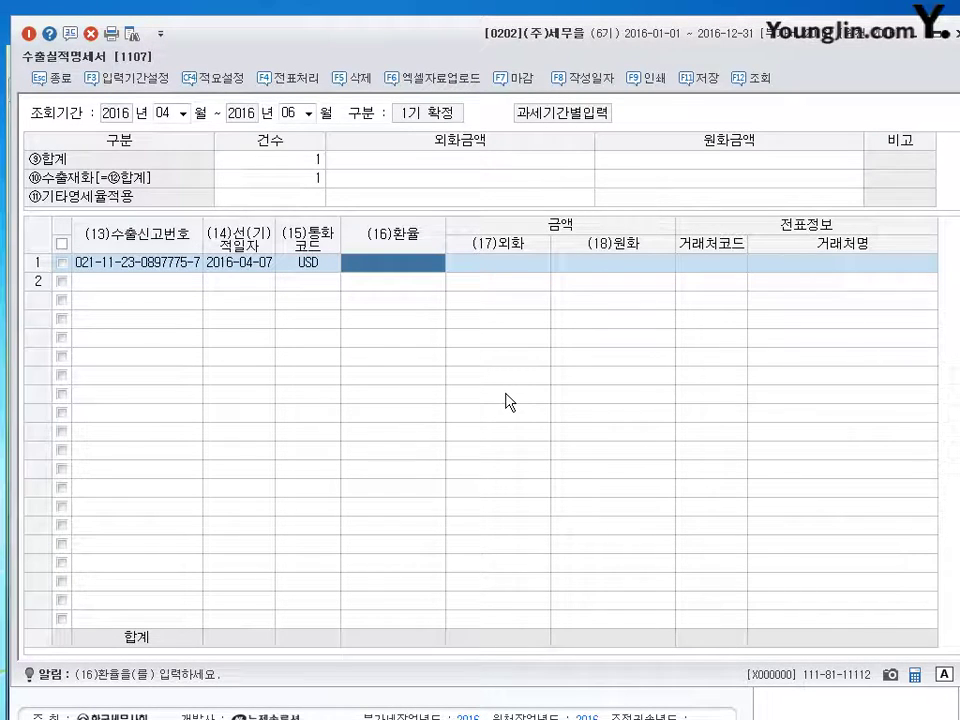
type("1160")
key("Return")
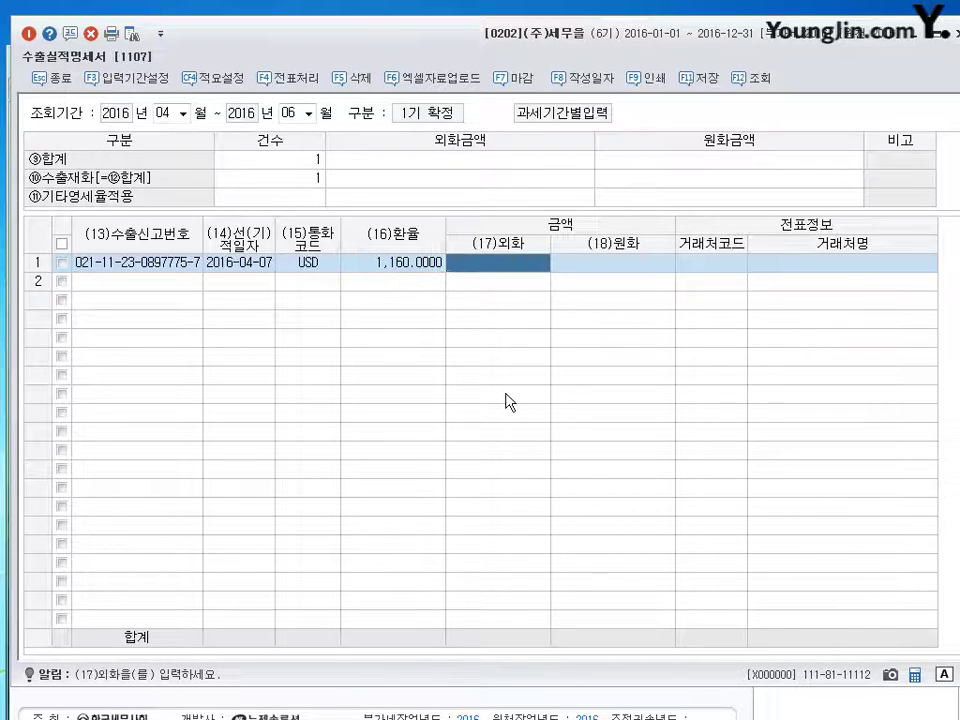
type("10000")
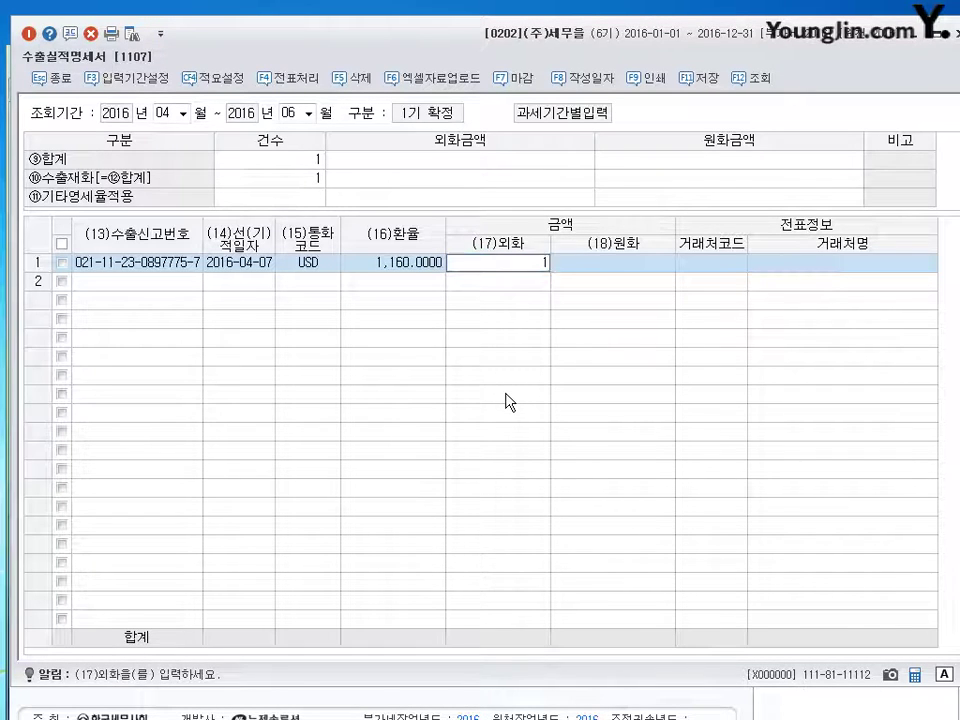
key("Return")
key("Return")
key("Return")
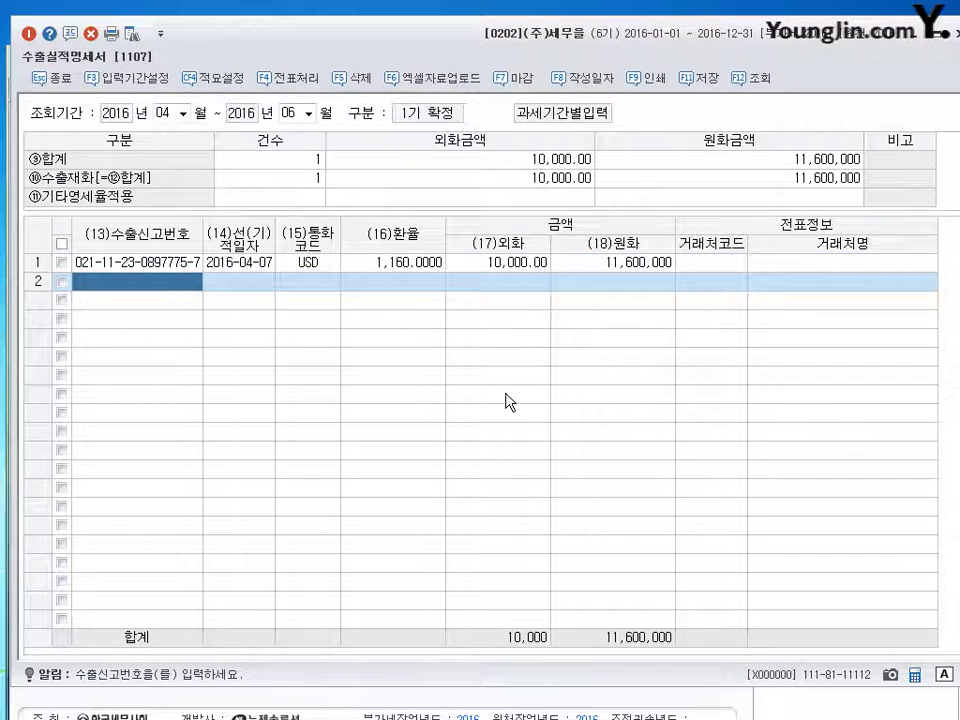
type("020-0")
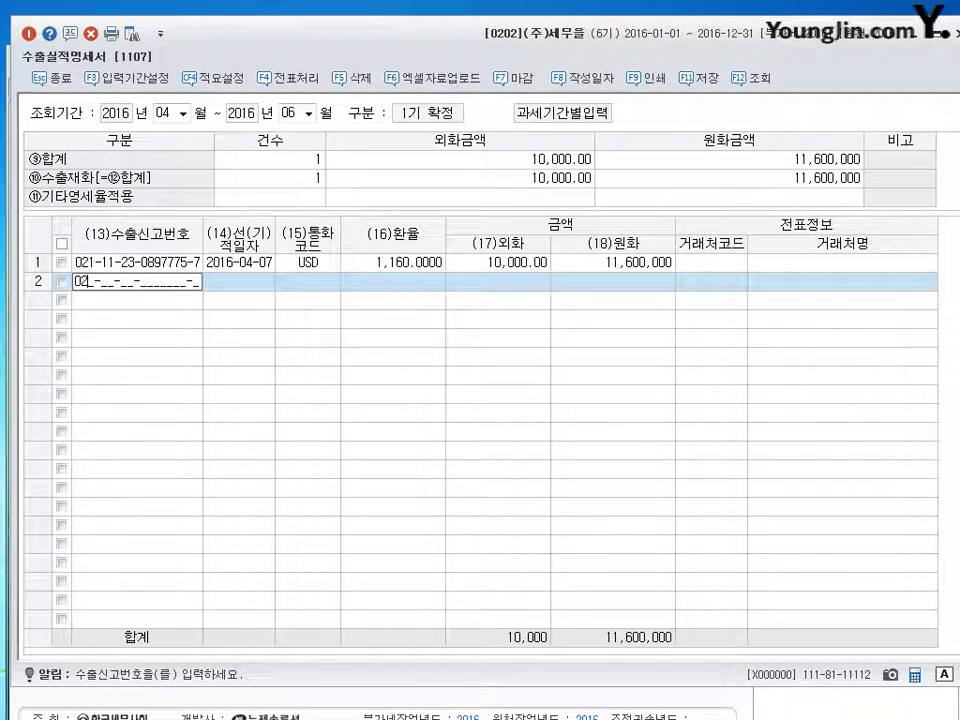
type("6-")
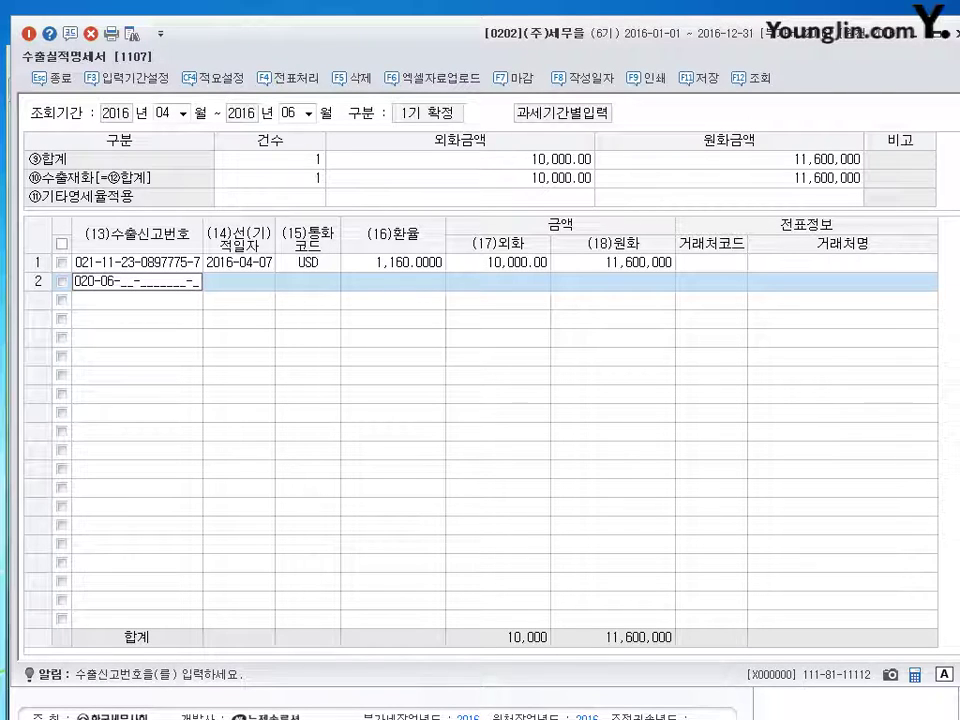
type("41-12")
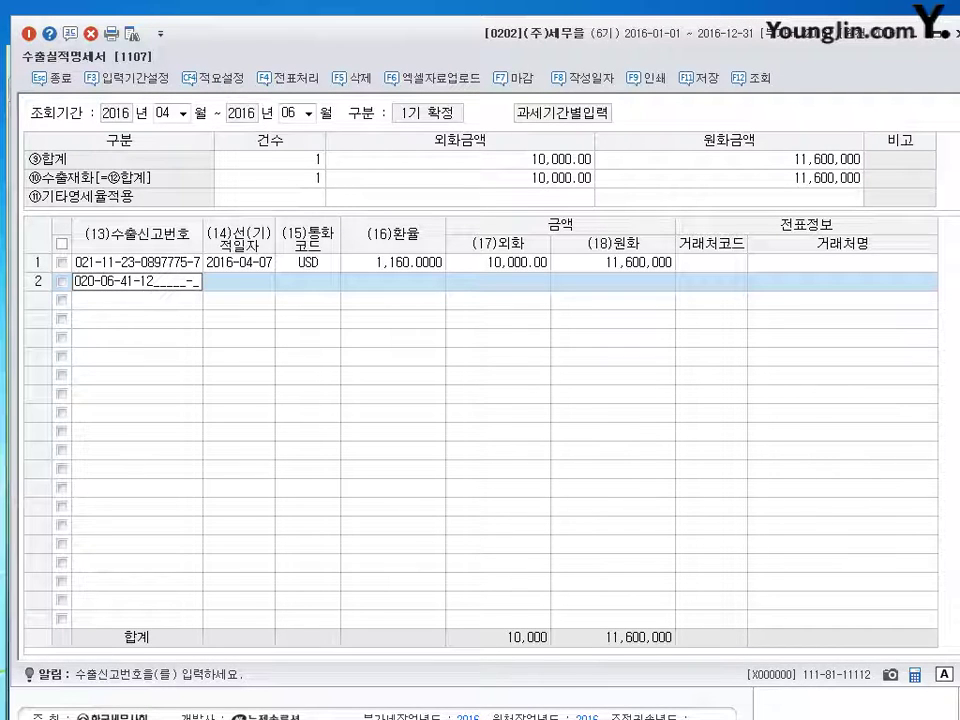
type("57")
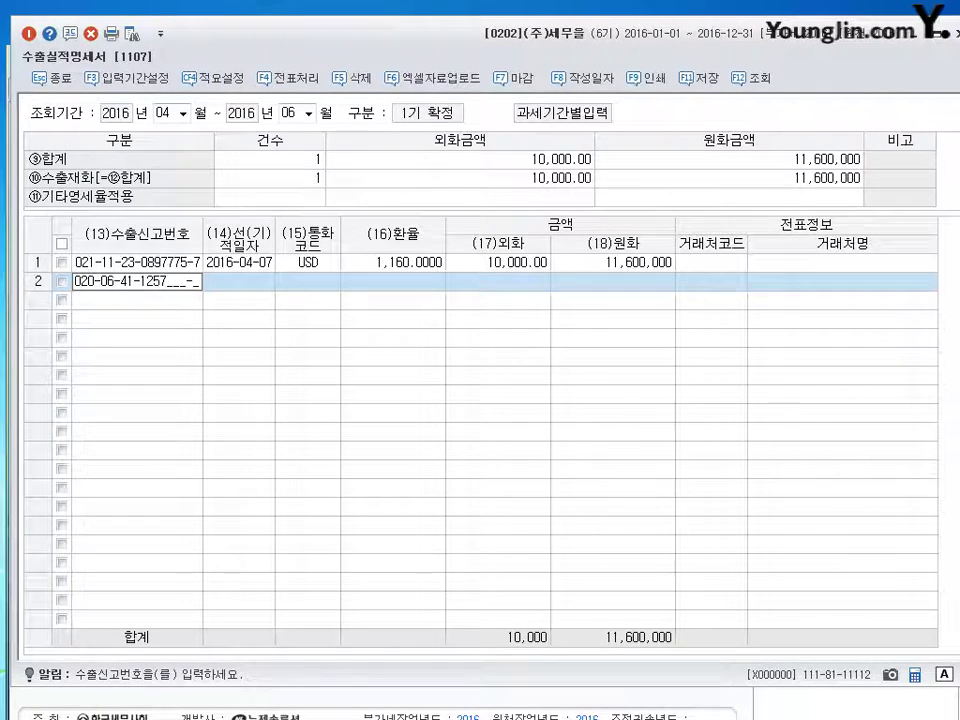
type("663-7")
key("Return")
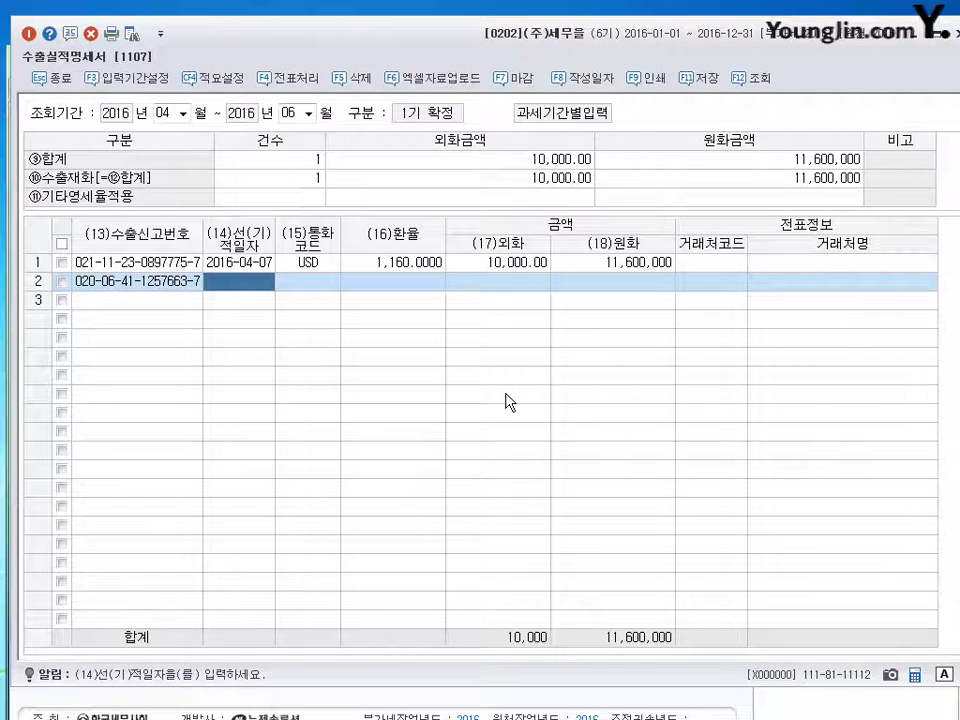
type("2016-")
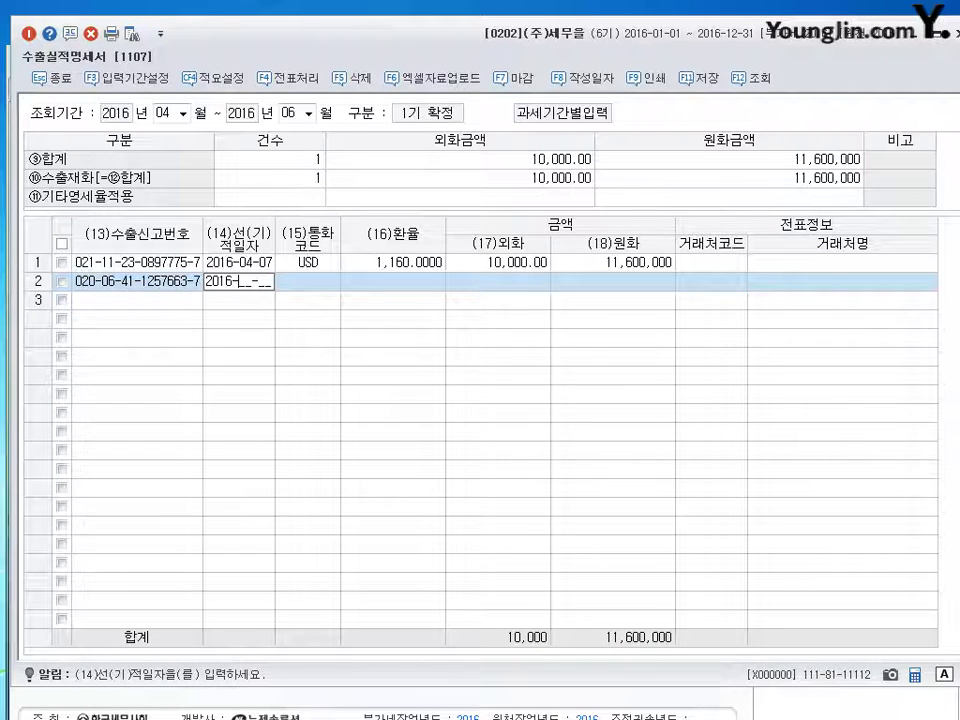
type("05-06")
key("Return")
key("Return")
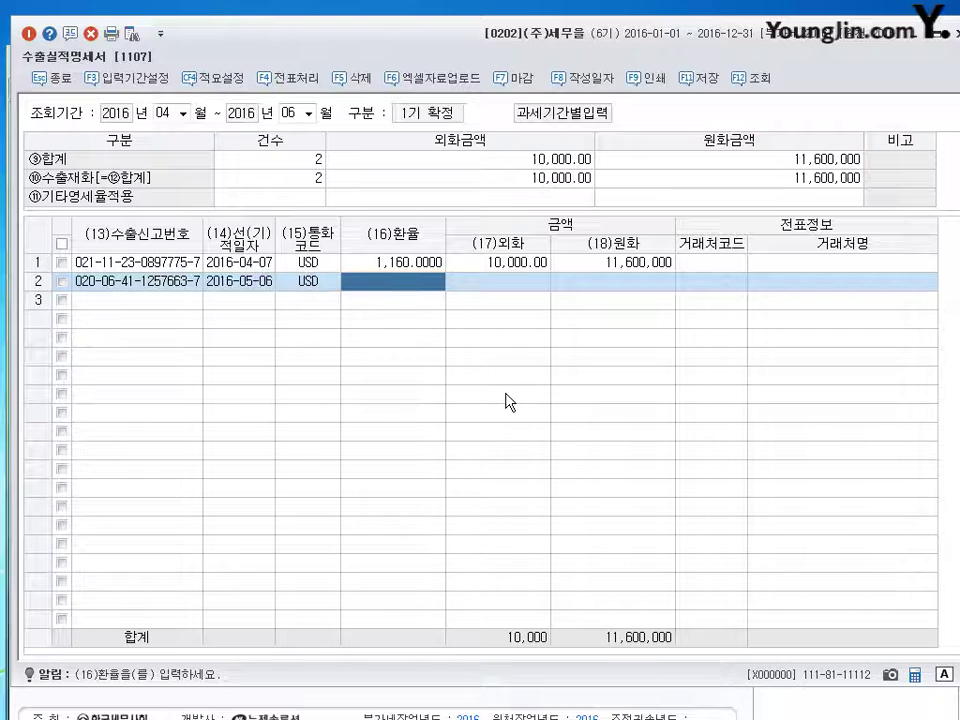
key("shift+Tab")
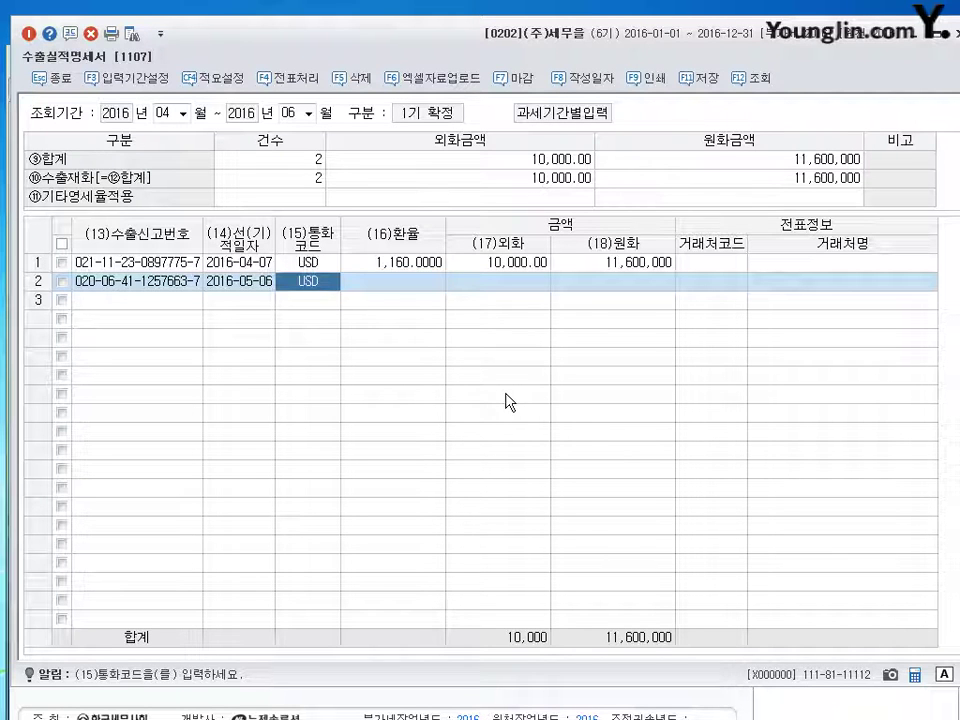
key("Return")
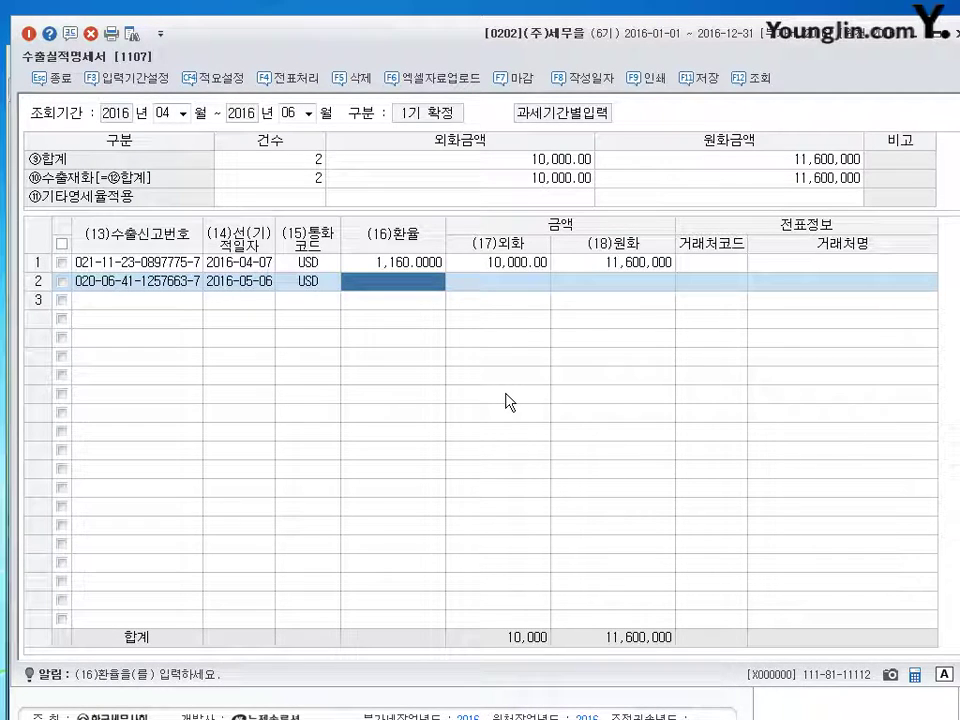
type("1150")
key("Return")
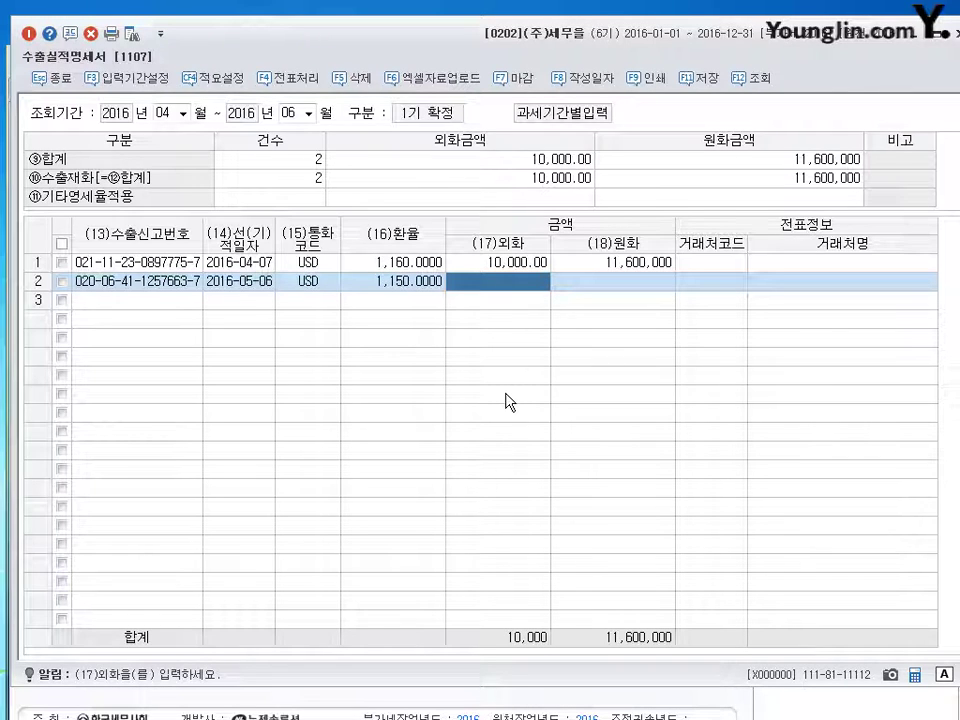
type("200000")
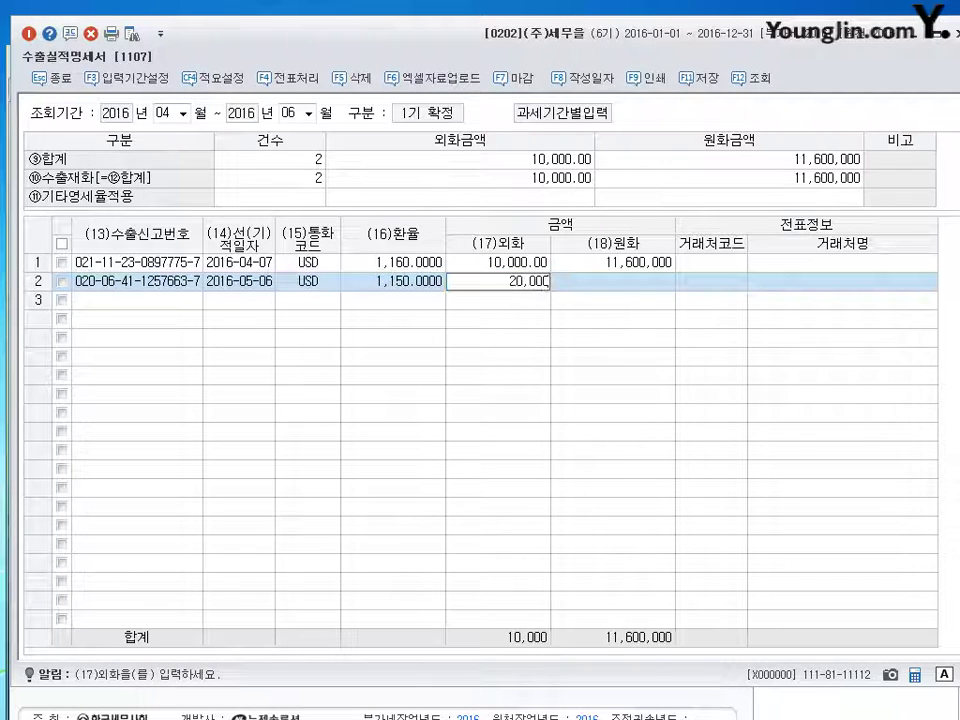
key("Return")
key("Return")
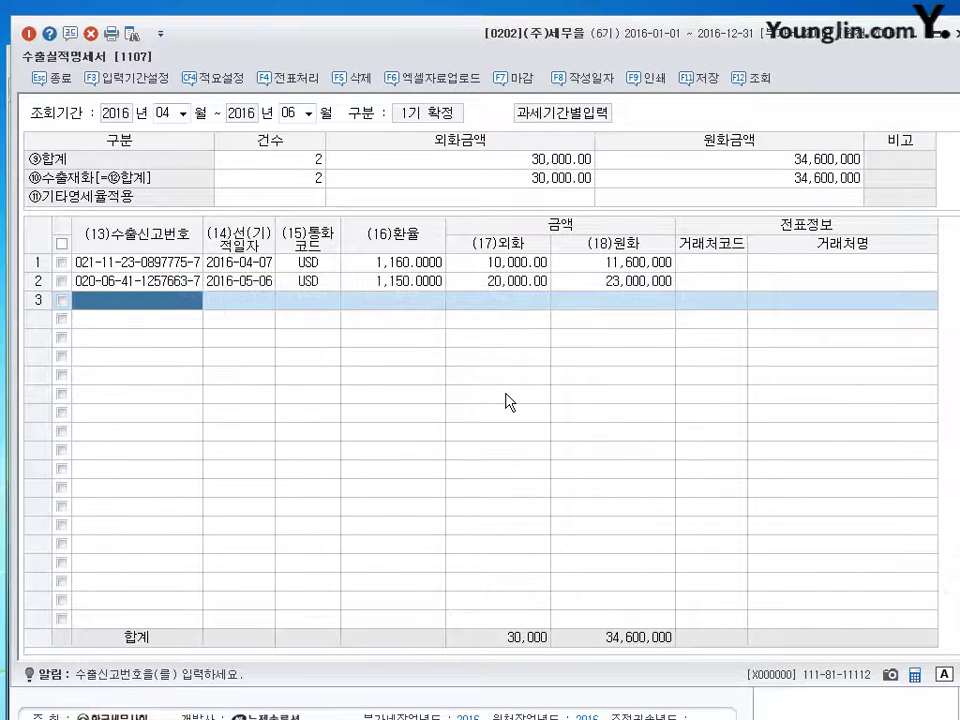
Enter one other zero-rate case worth 1,000 in foreign currency and 1,250,000 won.
left_click(287, 198)
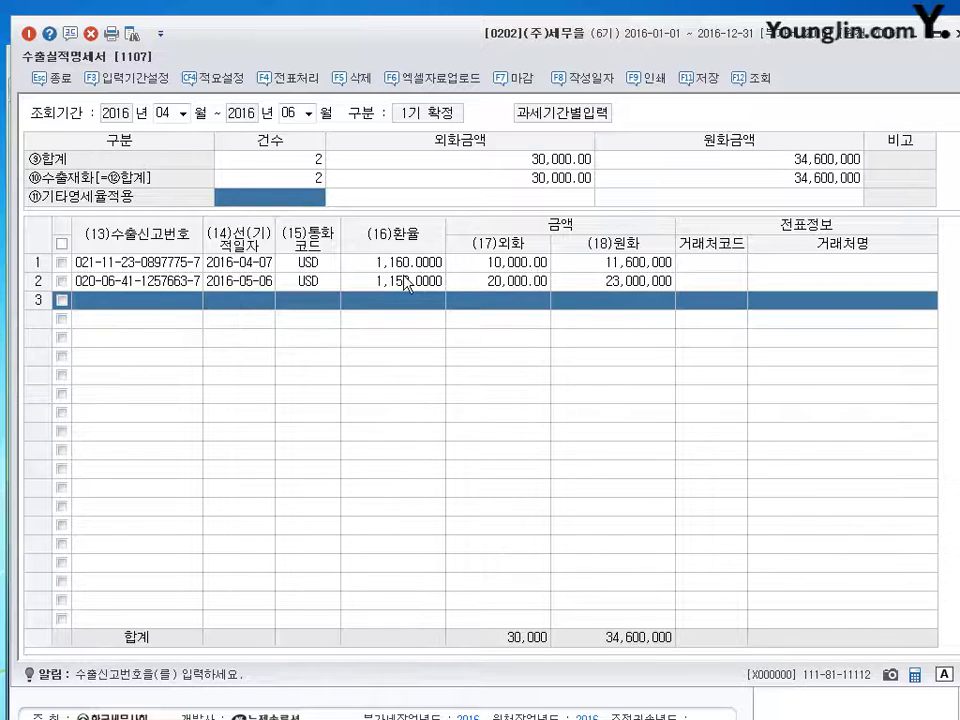
type("1")
key("Return")
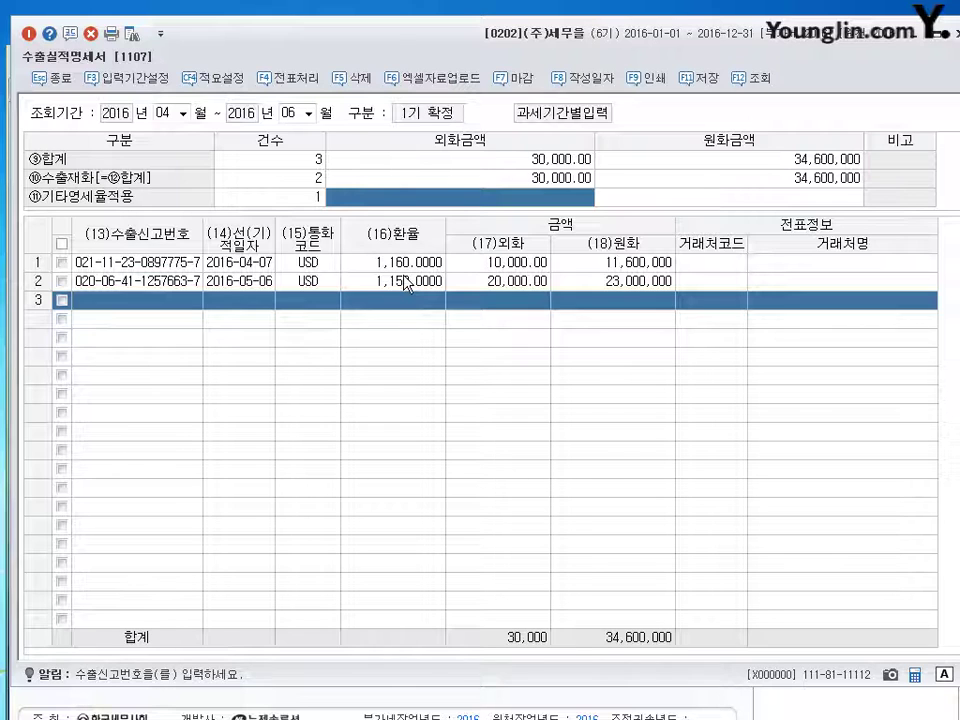
type("1000")
key("Return")
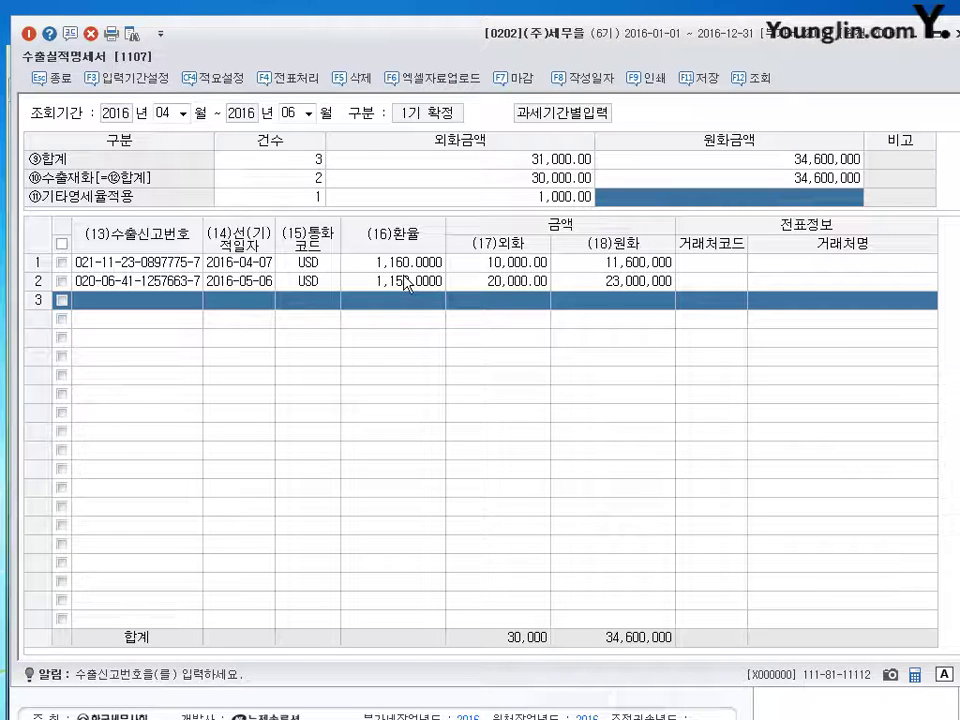
type("1250000")
key("Return")
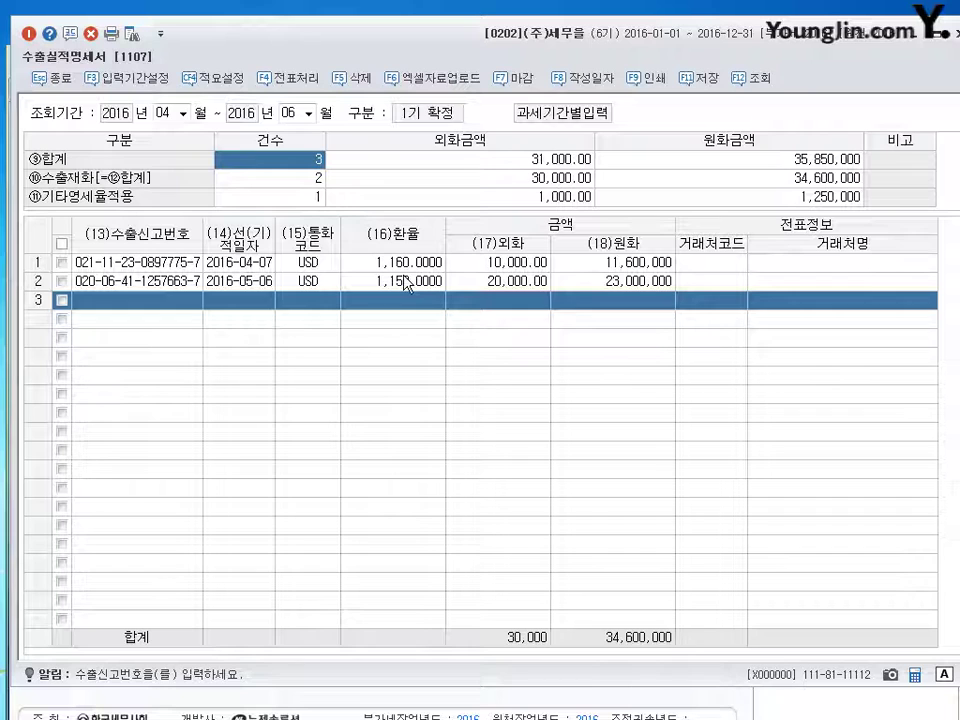
Review the other zero-rate count, foreign amount and won amount in the summary.
left_click(297, 204)
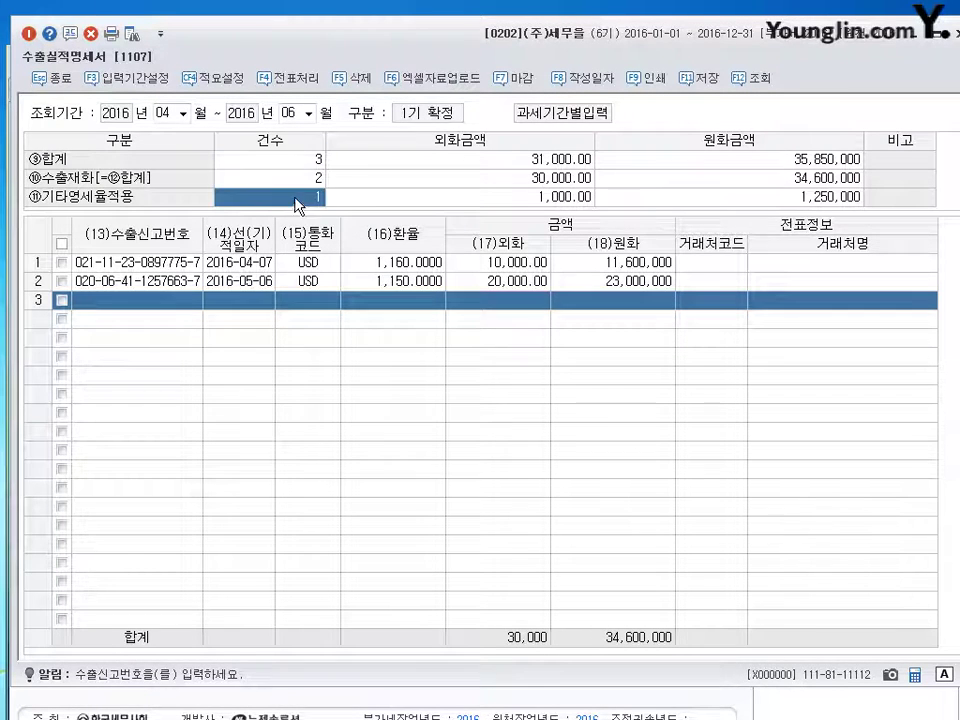
key("Return")
left_click(754, 204)
left_click(296, 204)
left_click(491, 202)
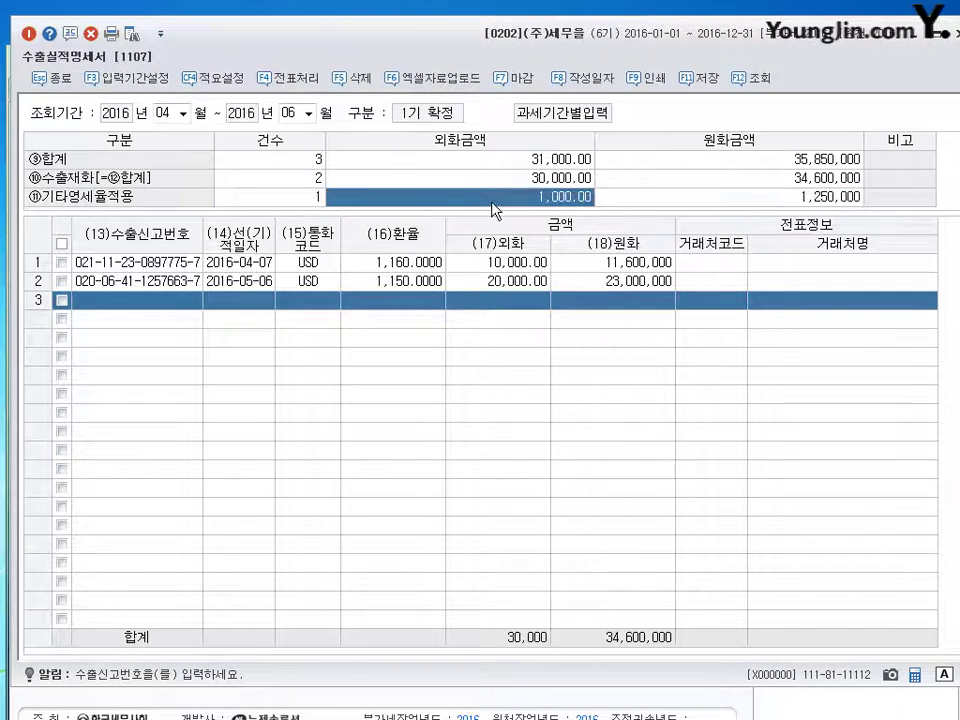
left_click(771, 200)
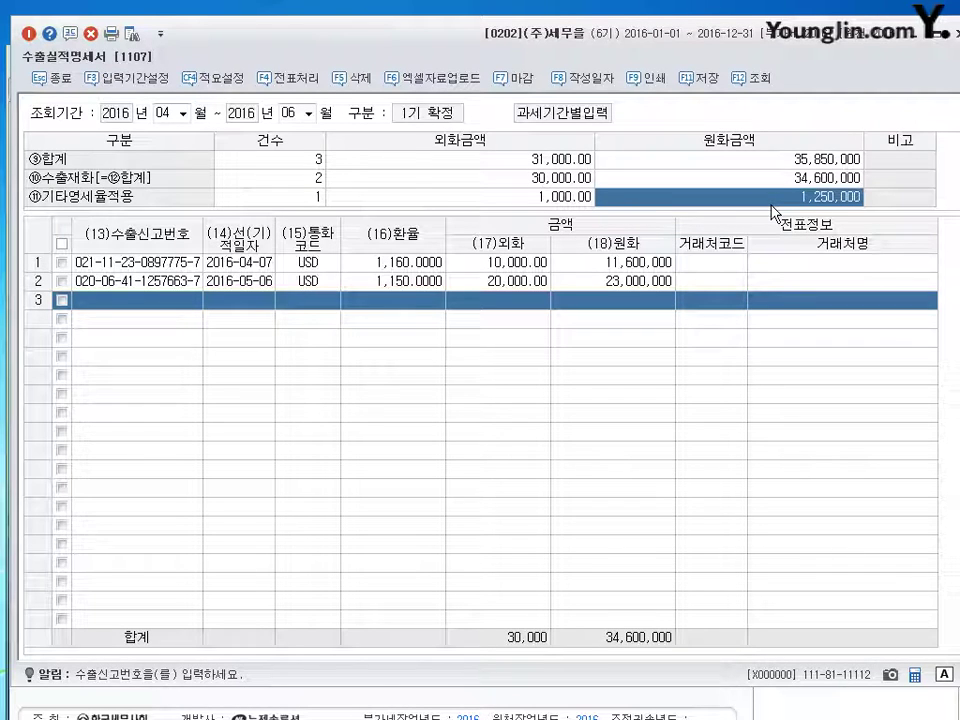
key("Return")
key("Return")
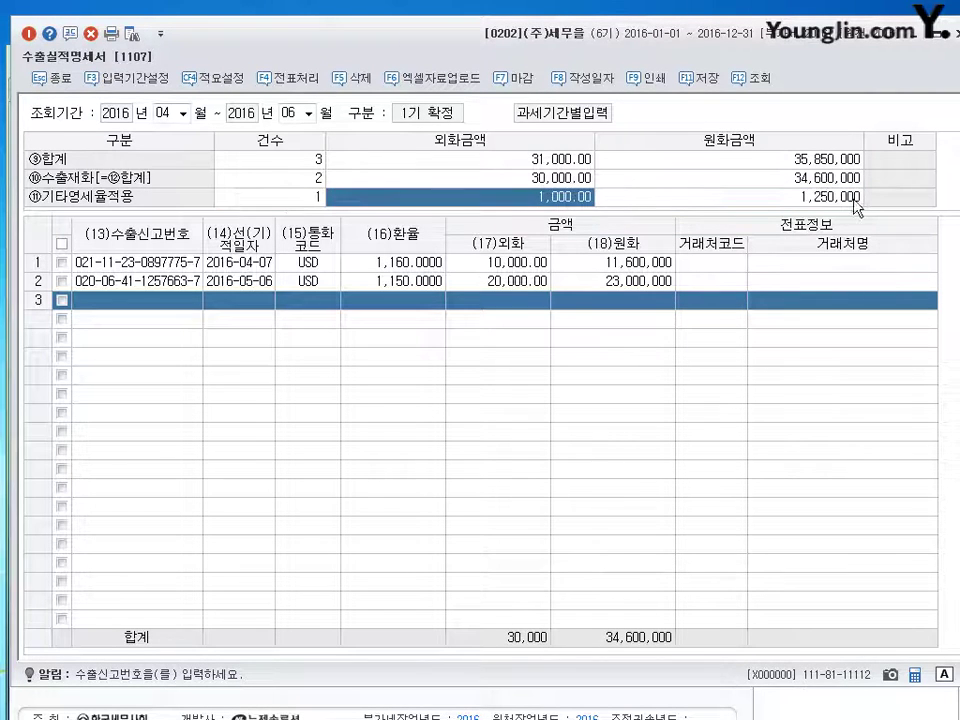
key("Return")
Drag the statement window aside to uncover the VAT menu.
left_click_drag(338, 32, 360, 280)
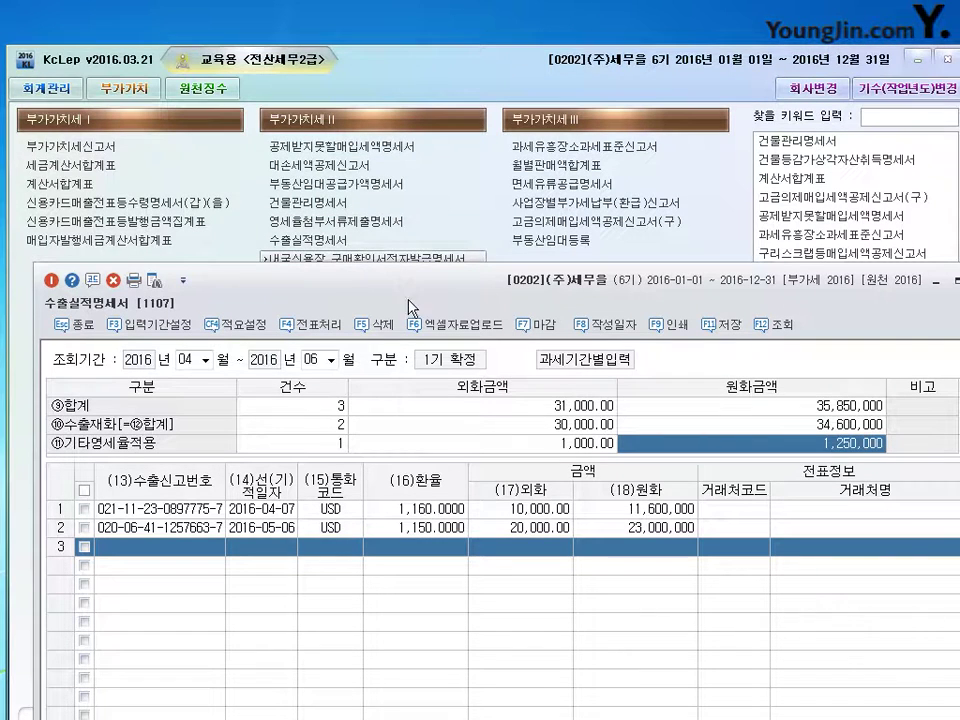
left_click(410, 255)
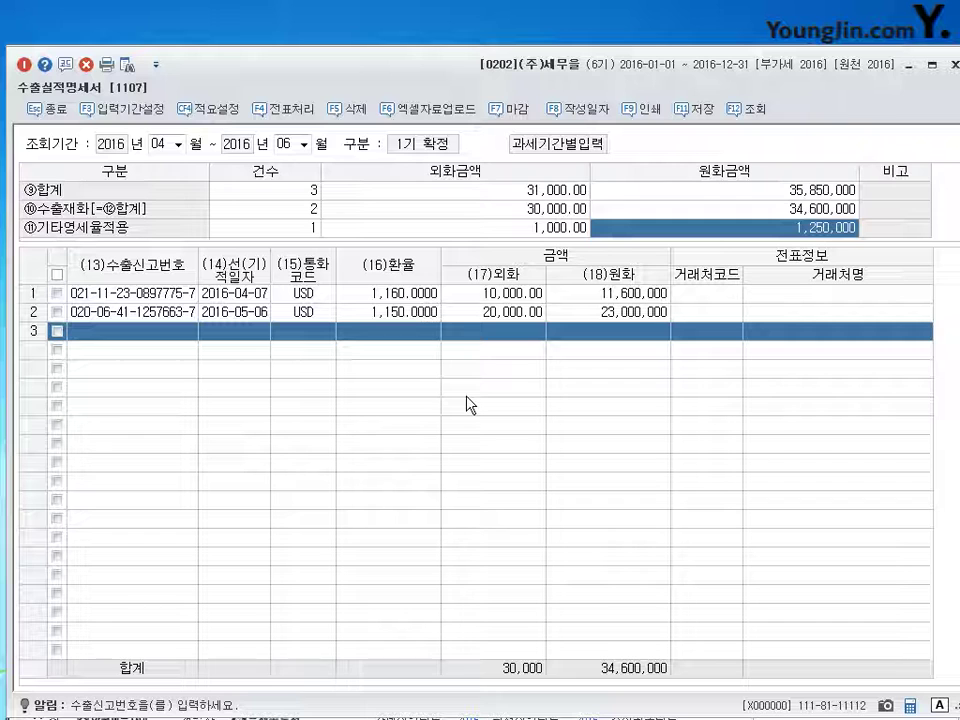
left_click_drag(300, 62, 360, 253)
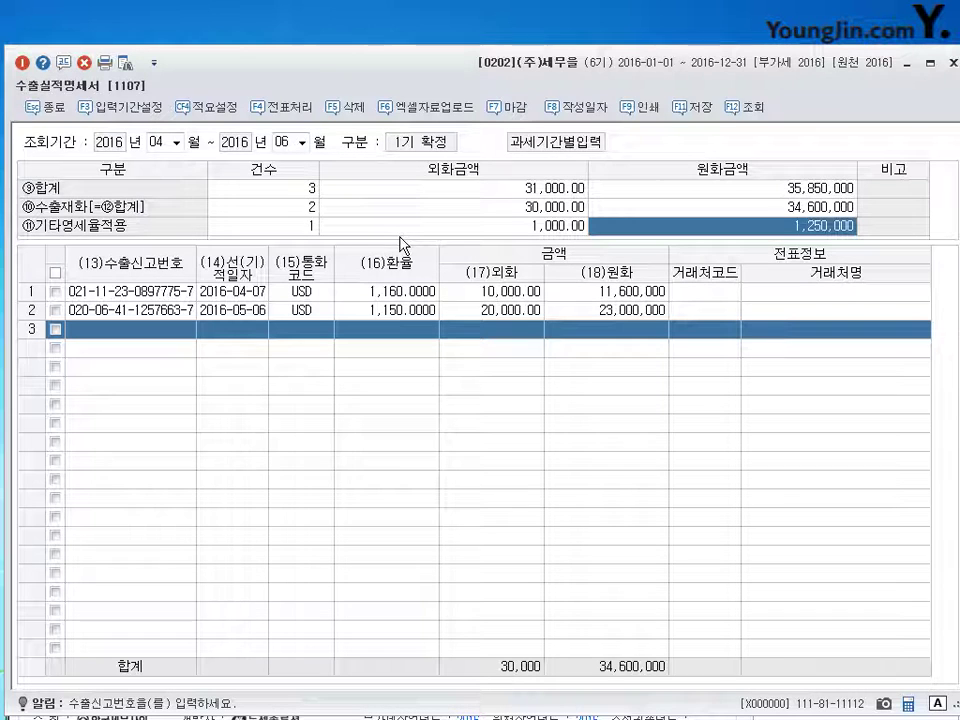
left_click_drag(343, 48, 350, 200)
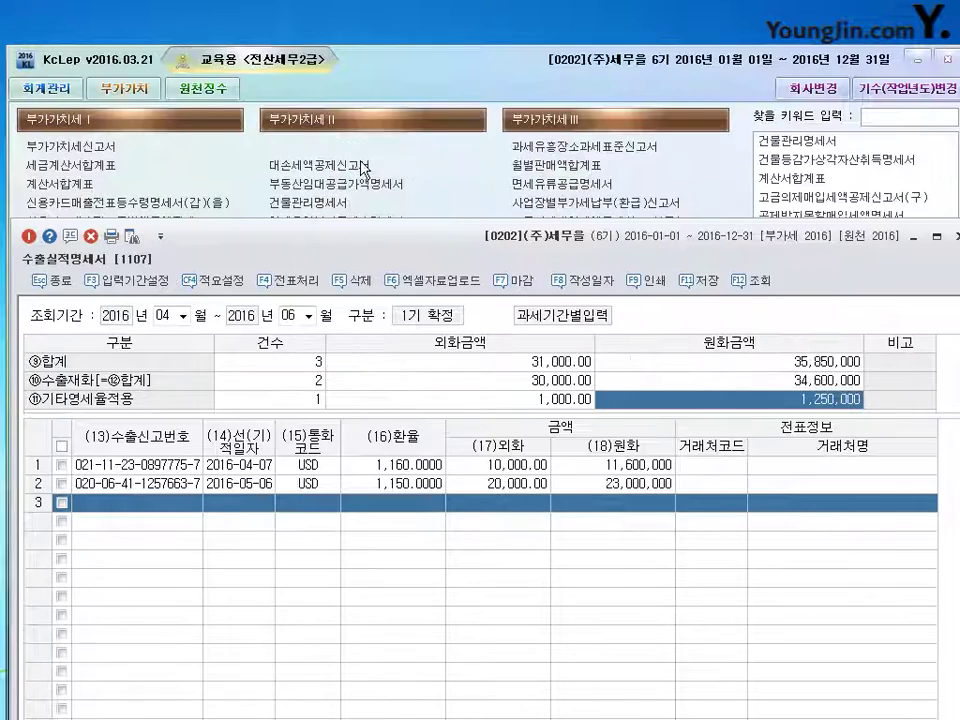
left_click(408, 86)
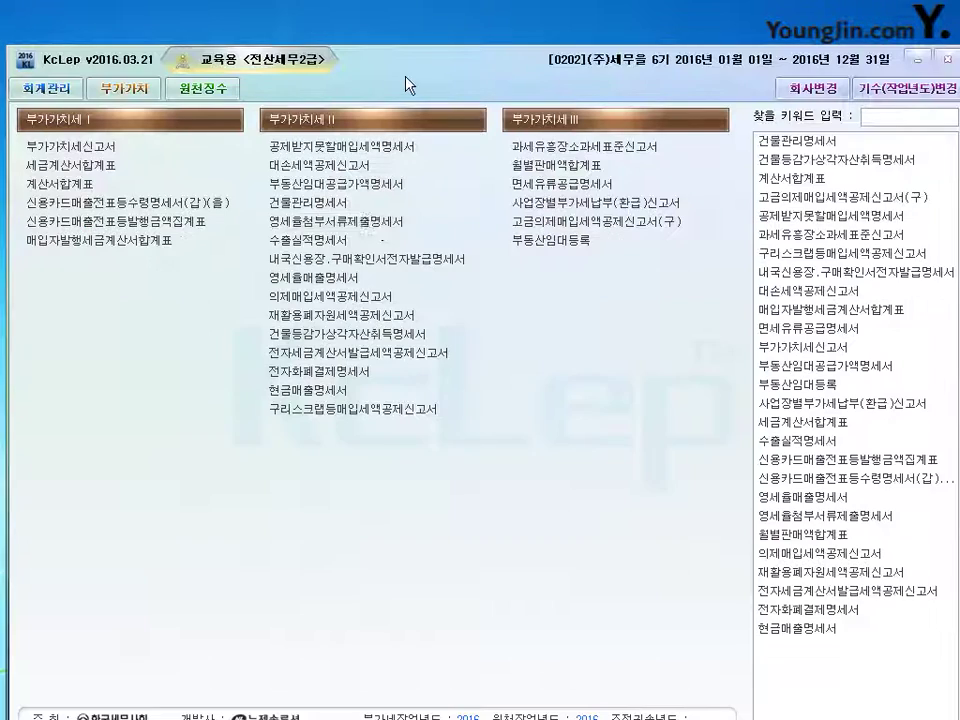
left_click(335, 240)
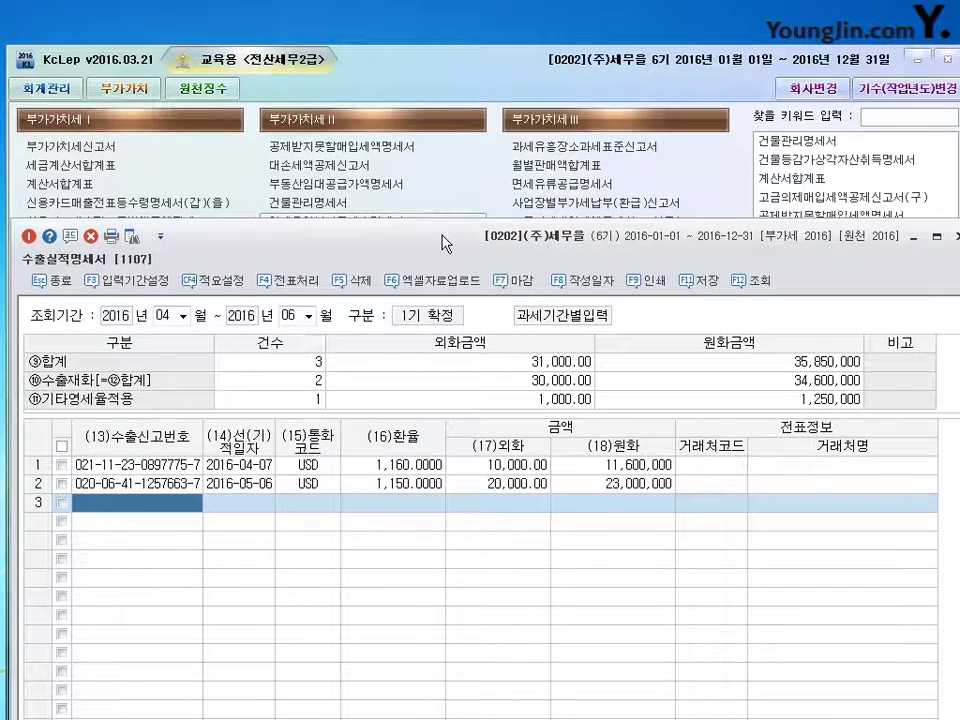
left_click(456, 96)
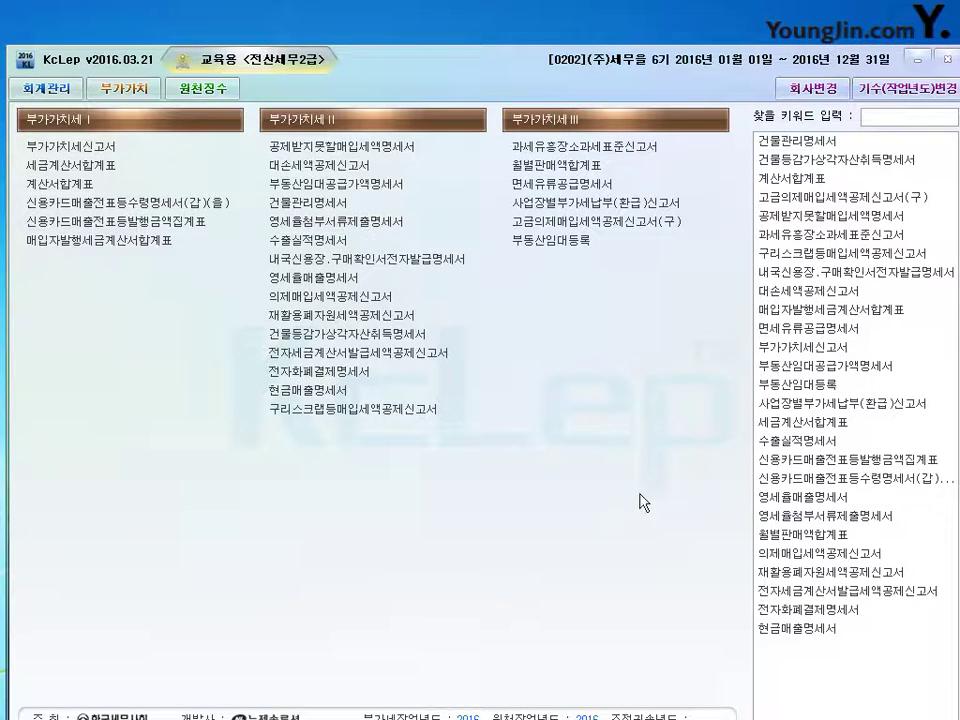
left_click(310, 240)
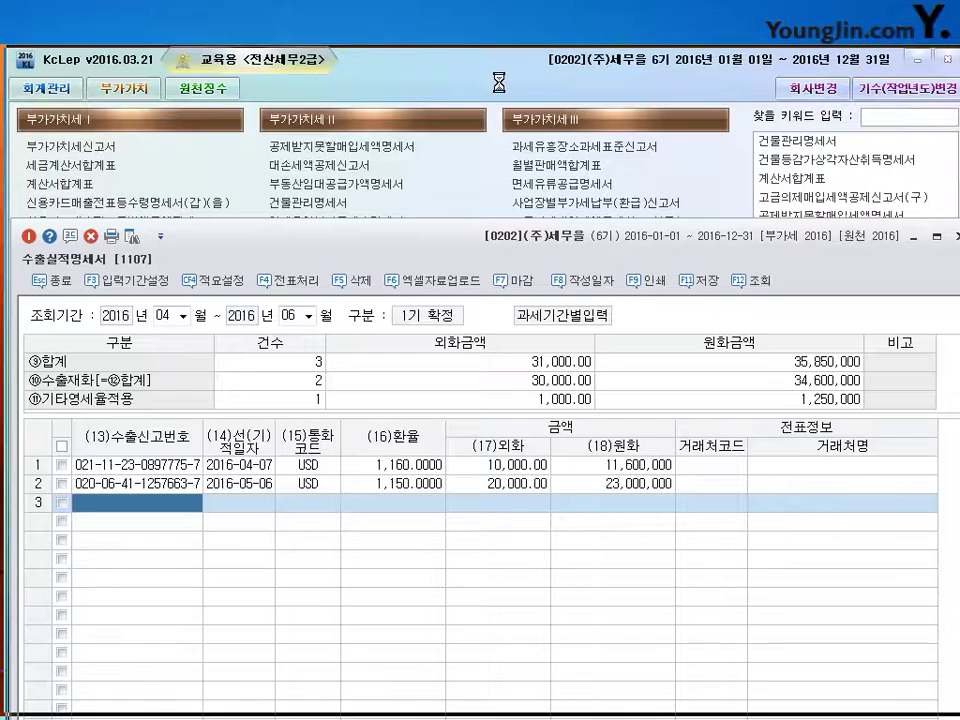
double_click(518, 237)
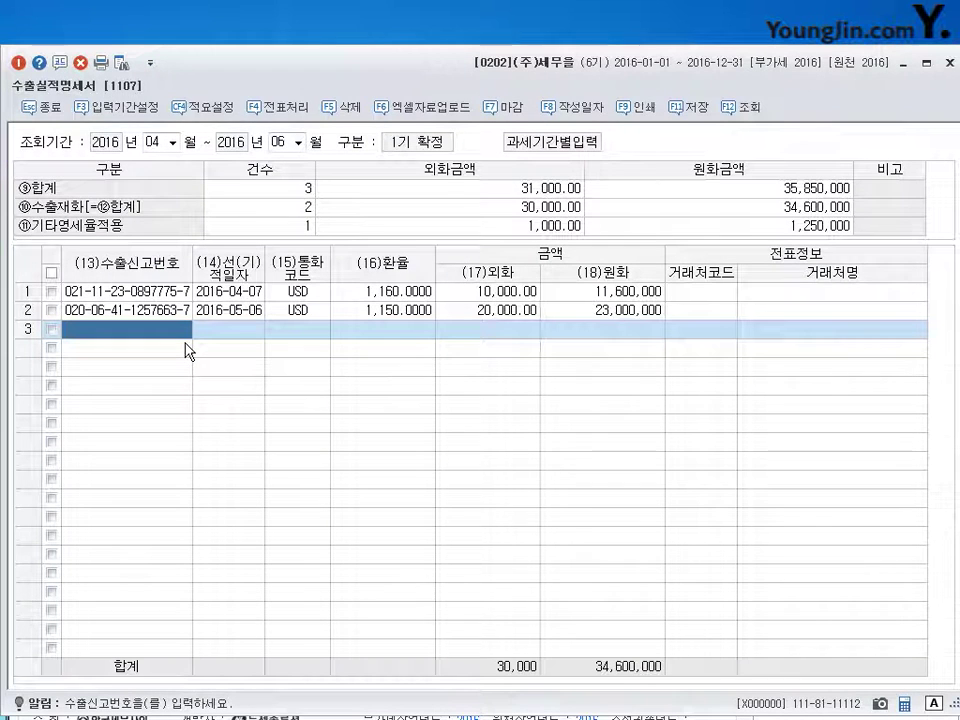
type("023-")
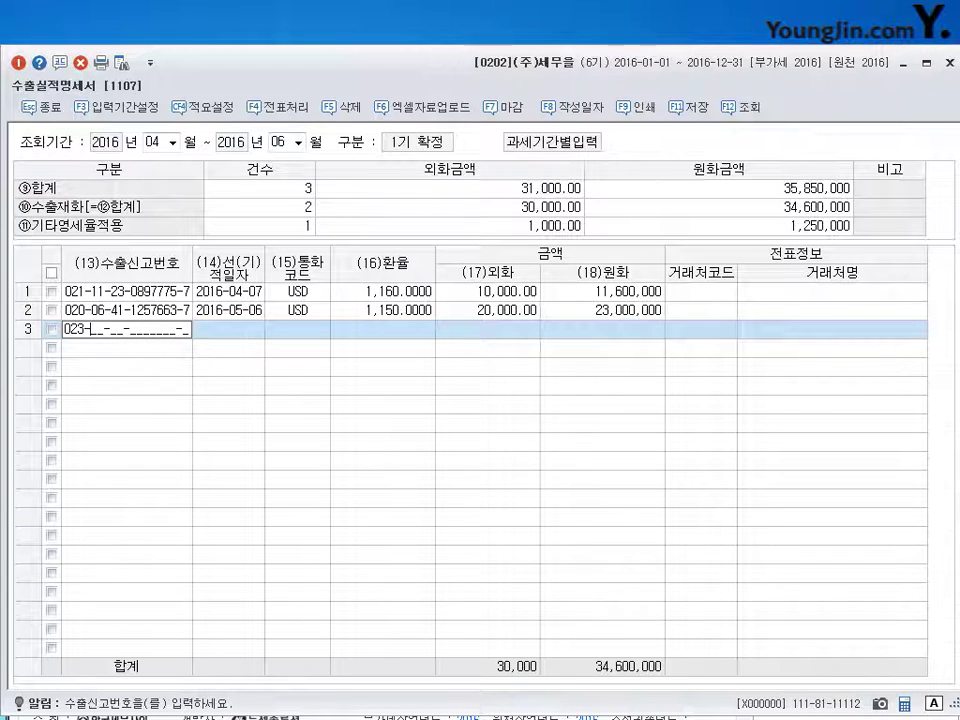
type("05-")
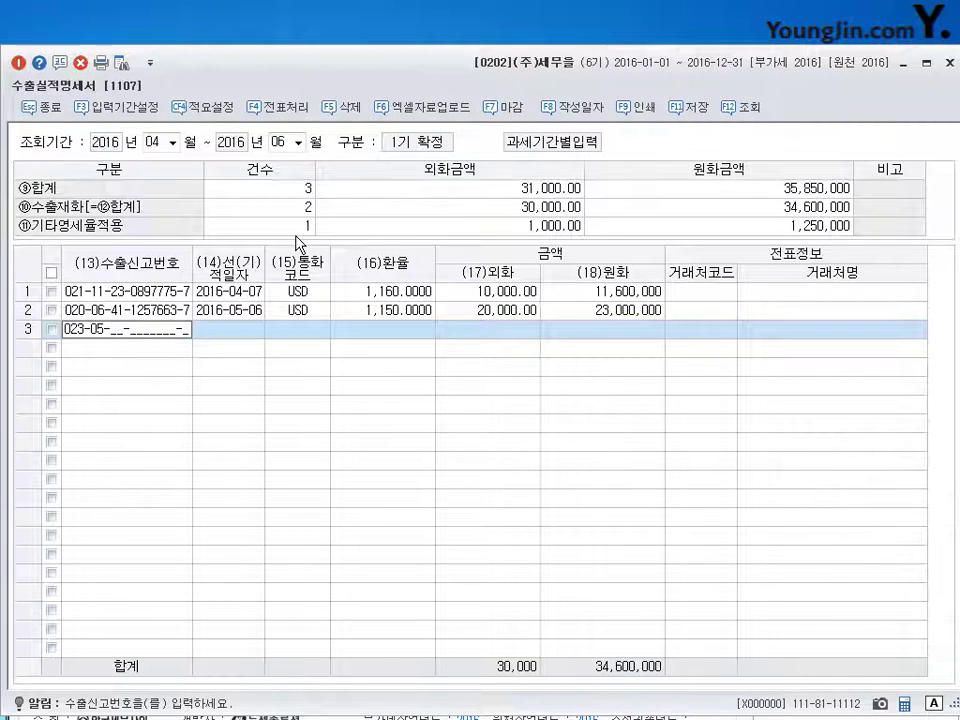
type("12-0")
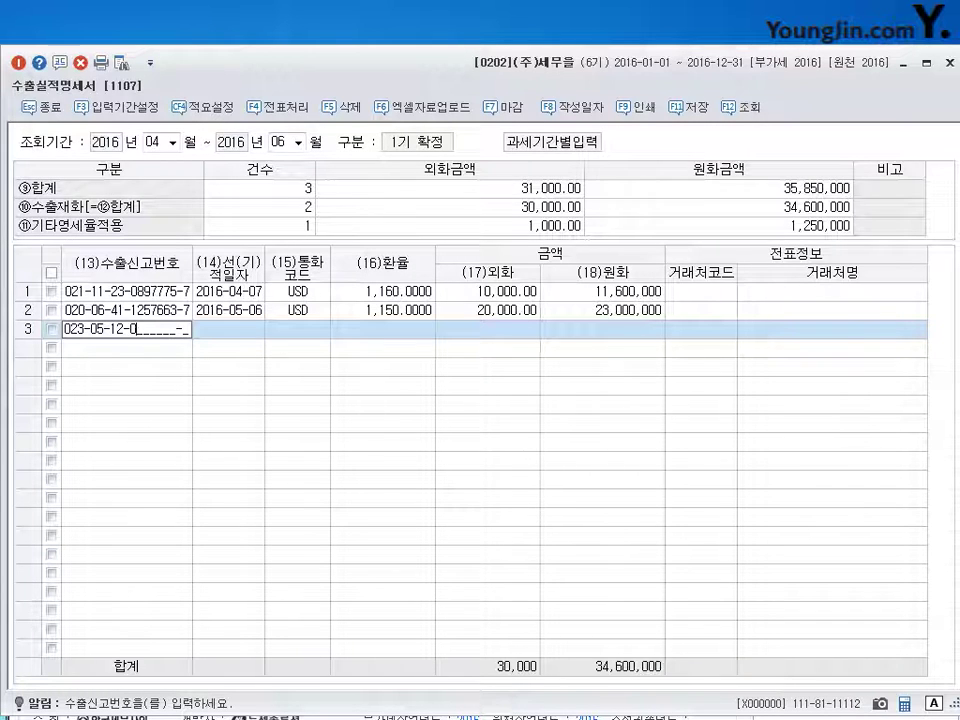
type("3212")
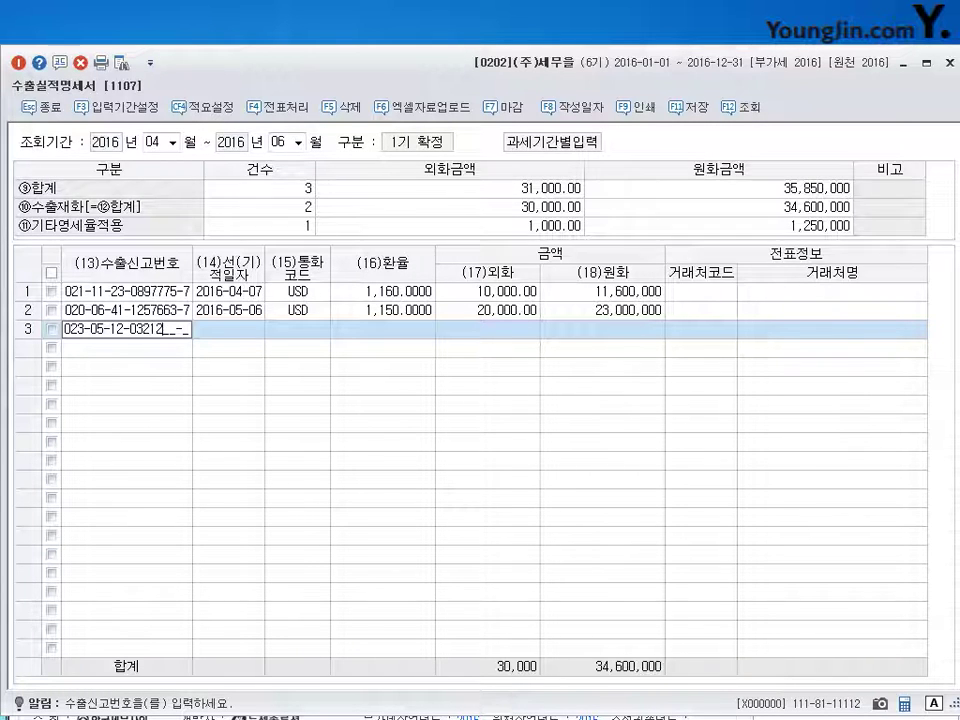
type("73-1")
key("Return")
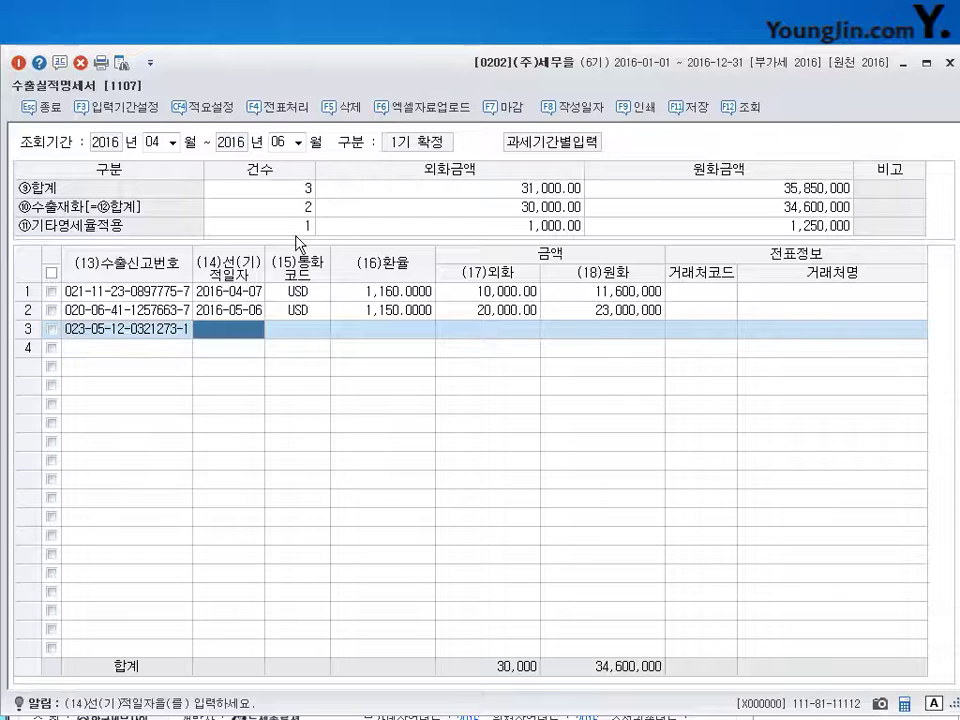
type("2016-06-")
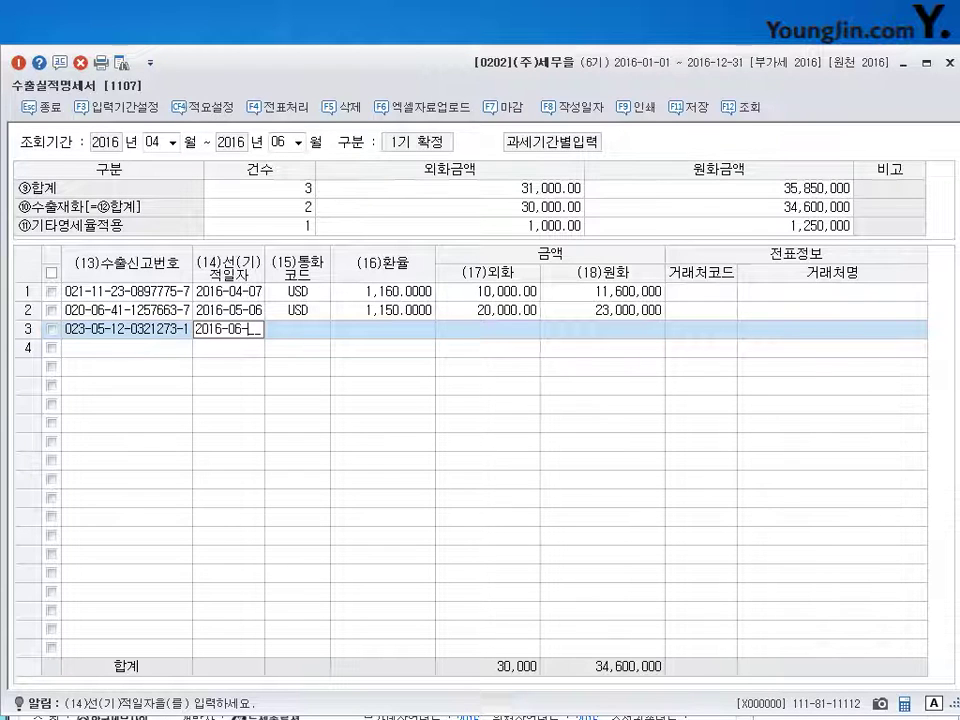
type("03")
key("Return")
key("Return")
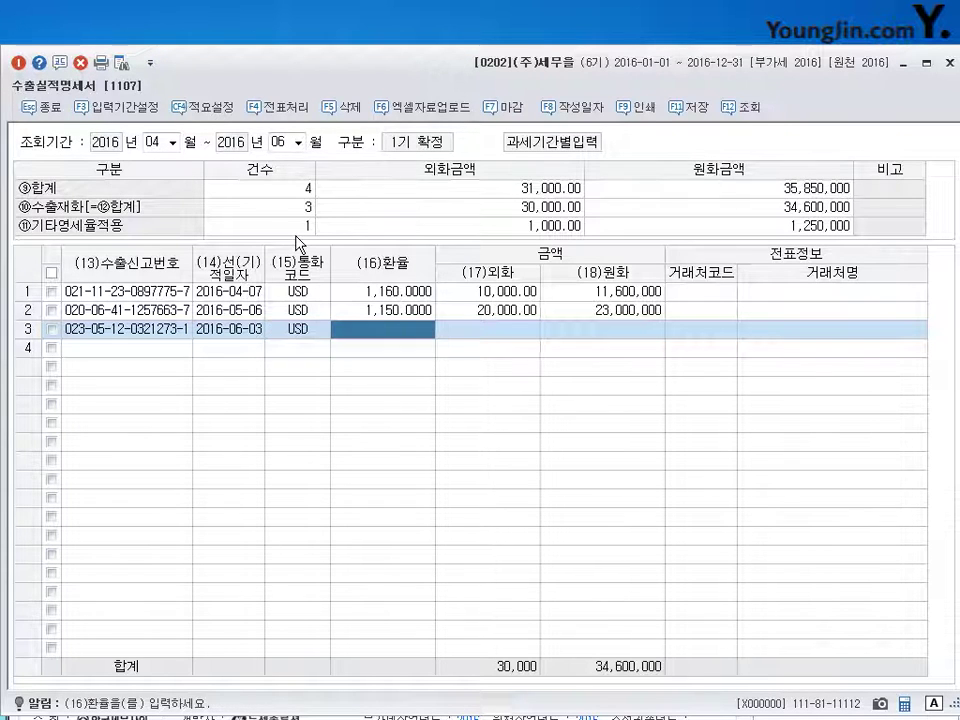
type("1330")
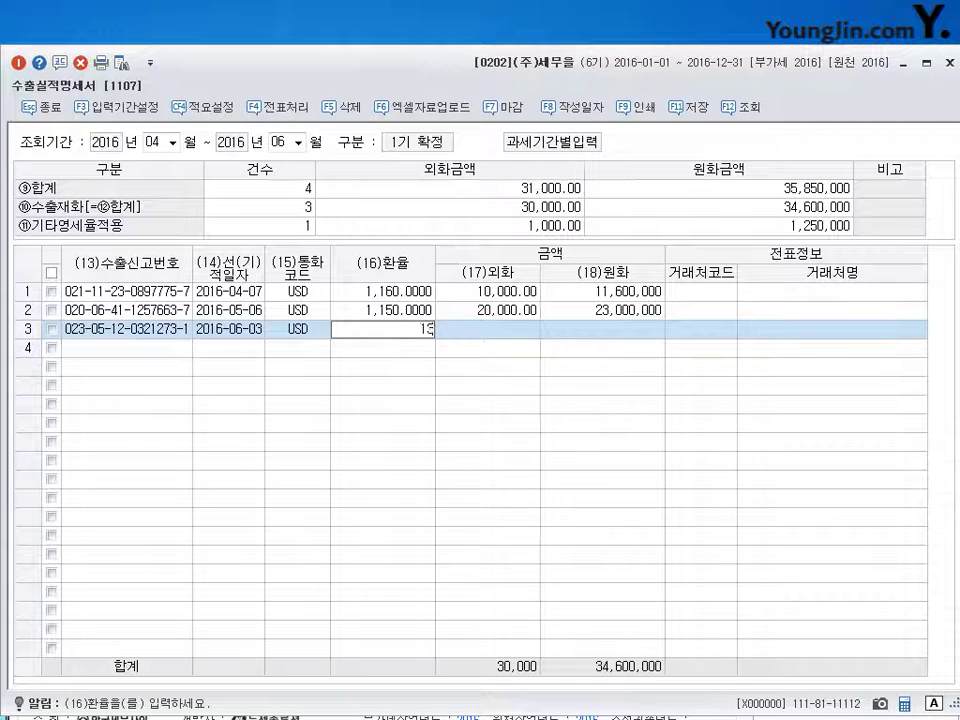
key("Return")
type("2000")
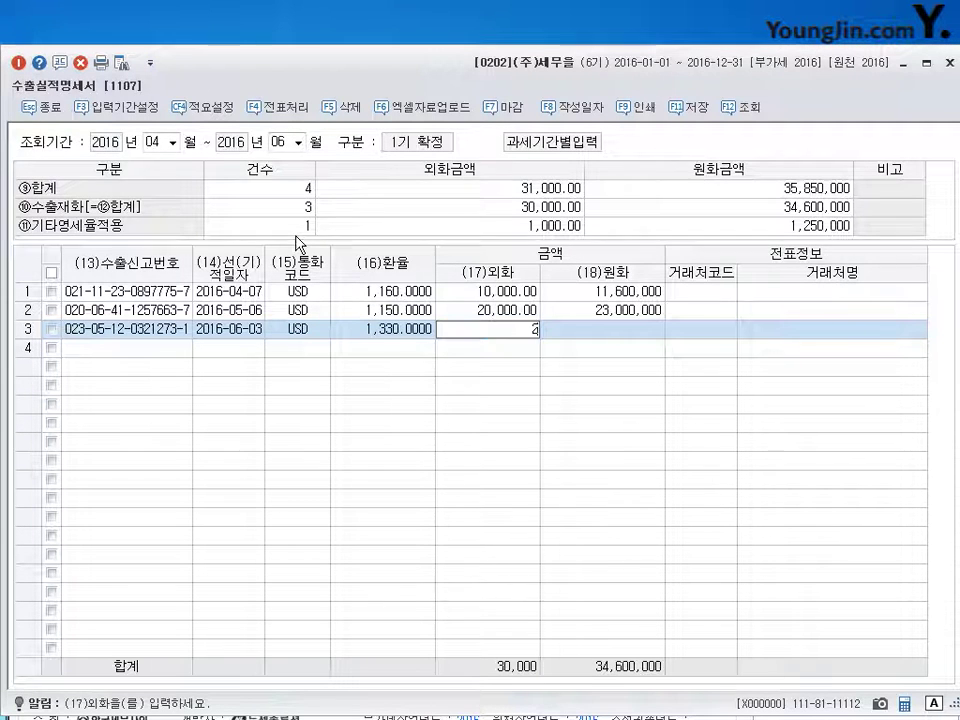
key("Return")
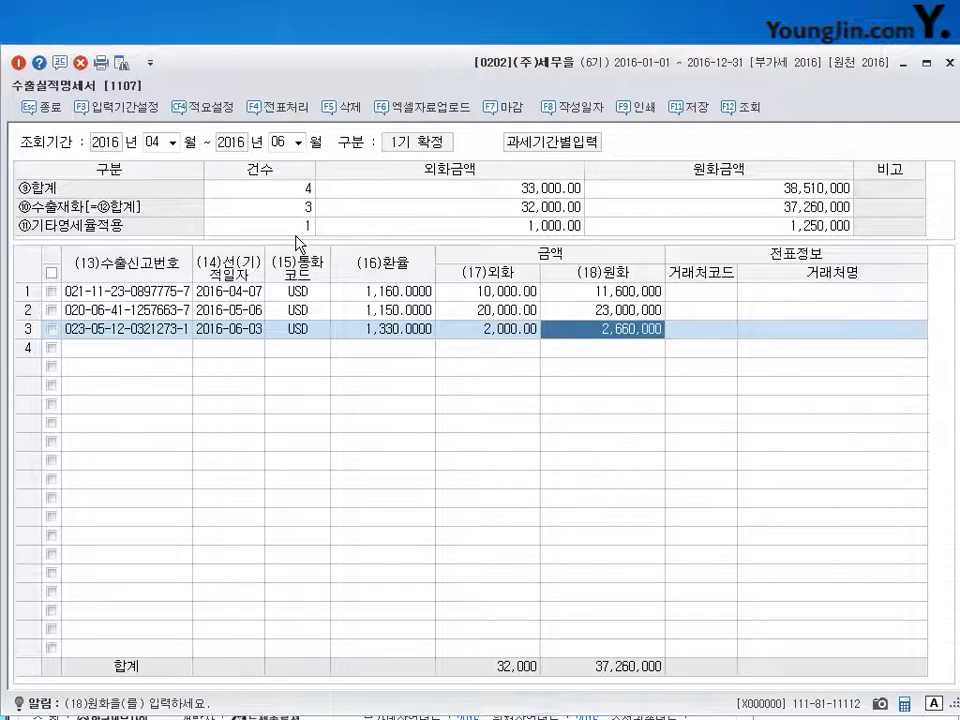
left_click(692, 106)
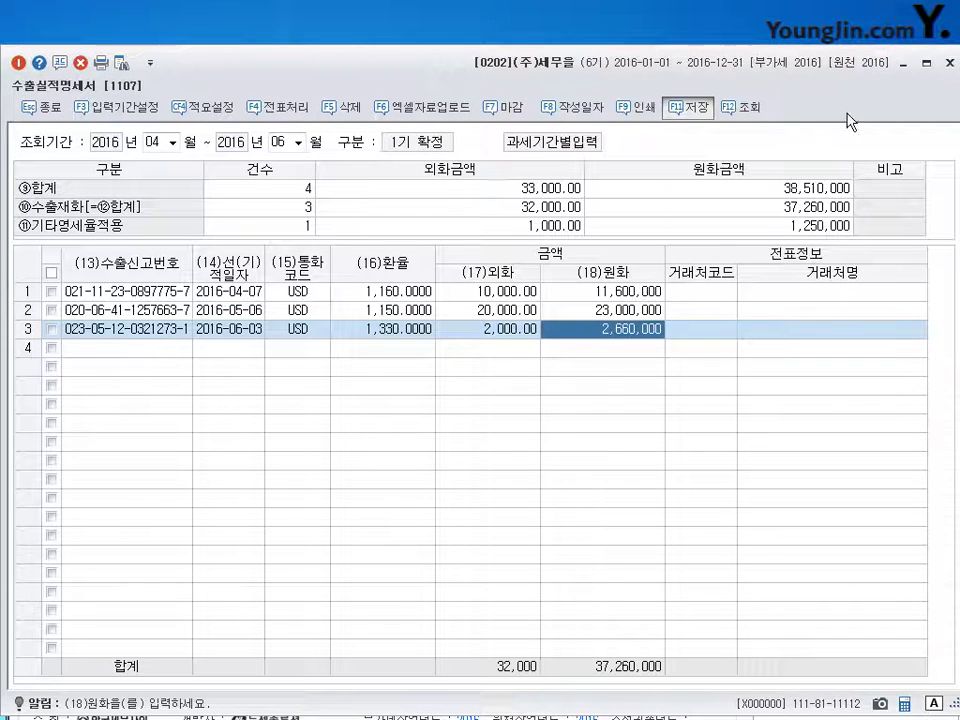
Close the export statement and scroll the textbook PDF down to question 3.
left_click(949, 64)
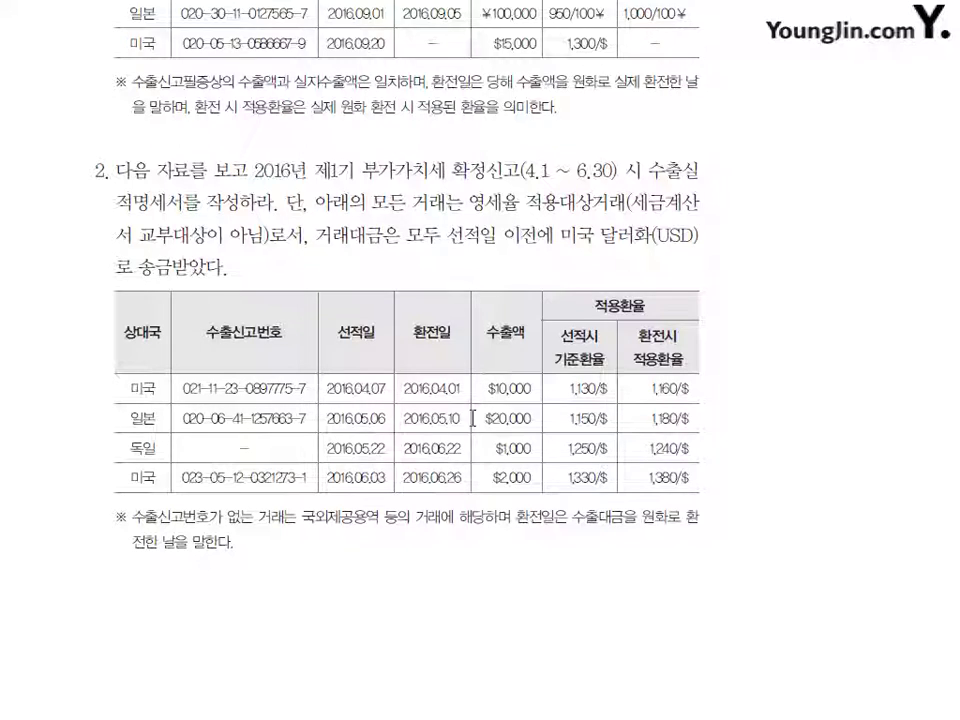
scroll(476, 420, "down", 10)
scroll(476, 422, "down", 3)
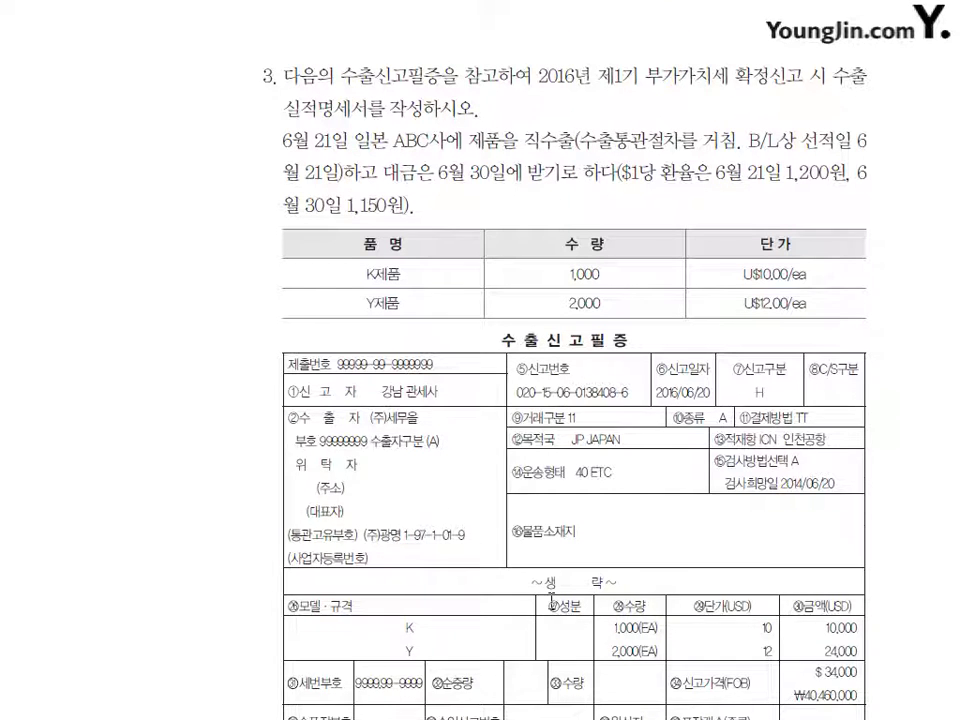
scroll(551, 600, "down", 2)
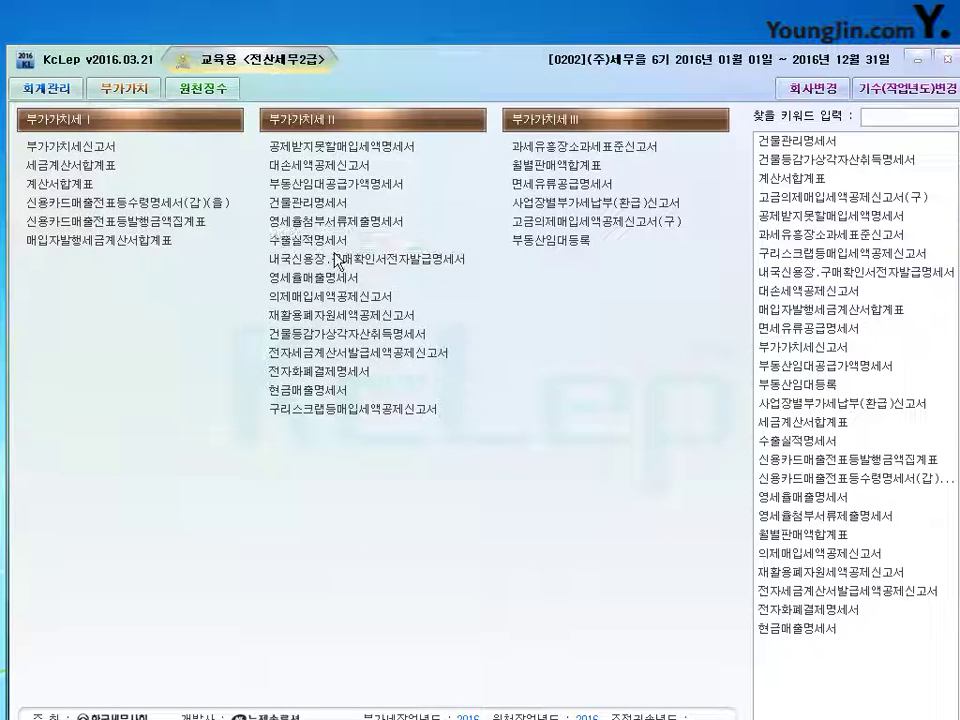
Reopen 수출실적명세서 for months 04 to 06 and decline loading the previously saved data.
left_click(335, 249)
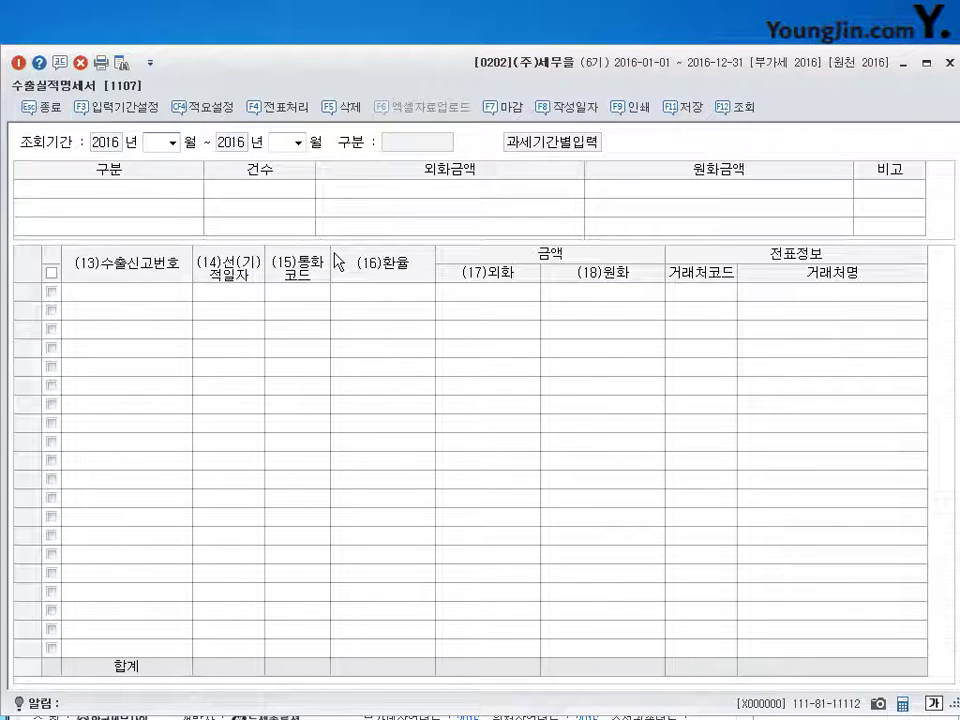
type("04")
key("Return")
type("06")
key("Return")
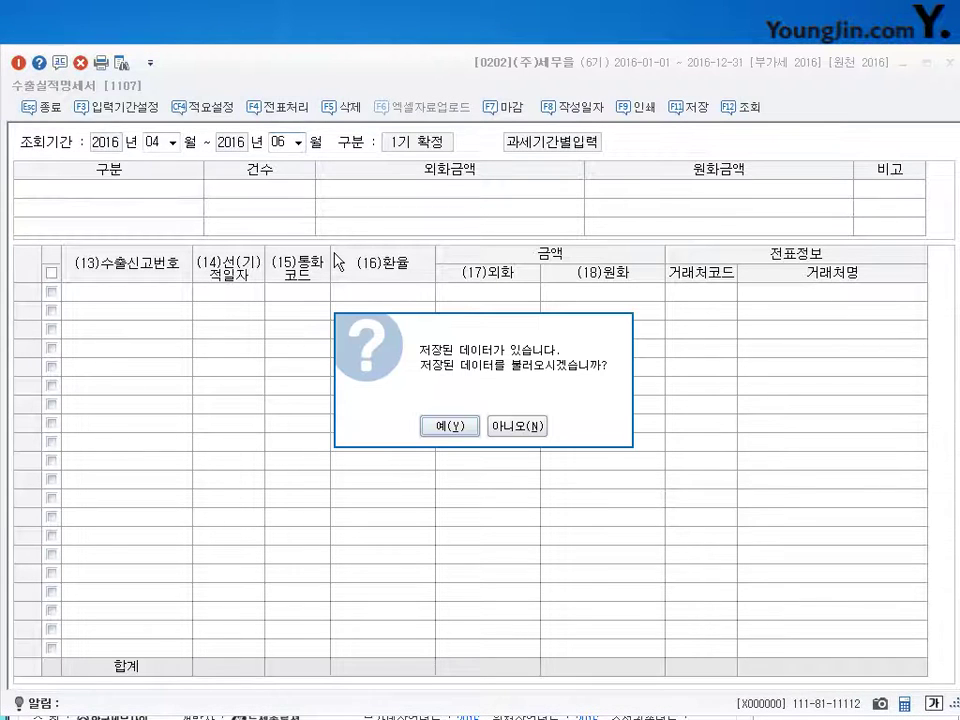
left_click_drag(589, 373, 528, 210)
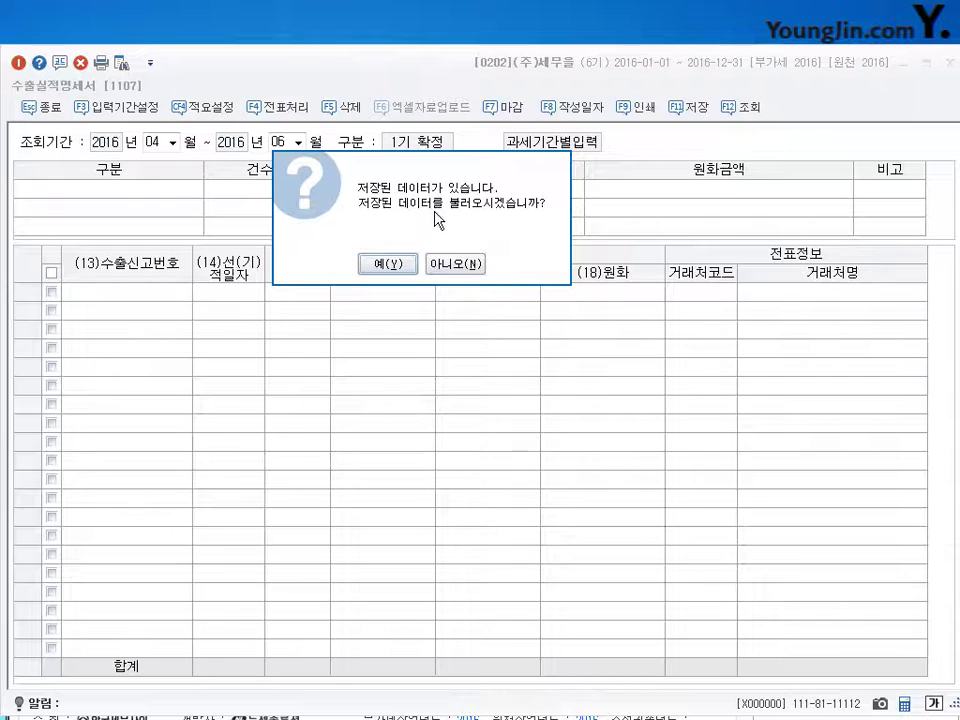
left_click(455, 264)
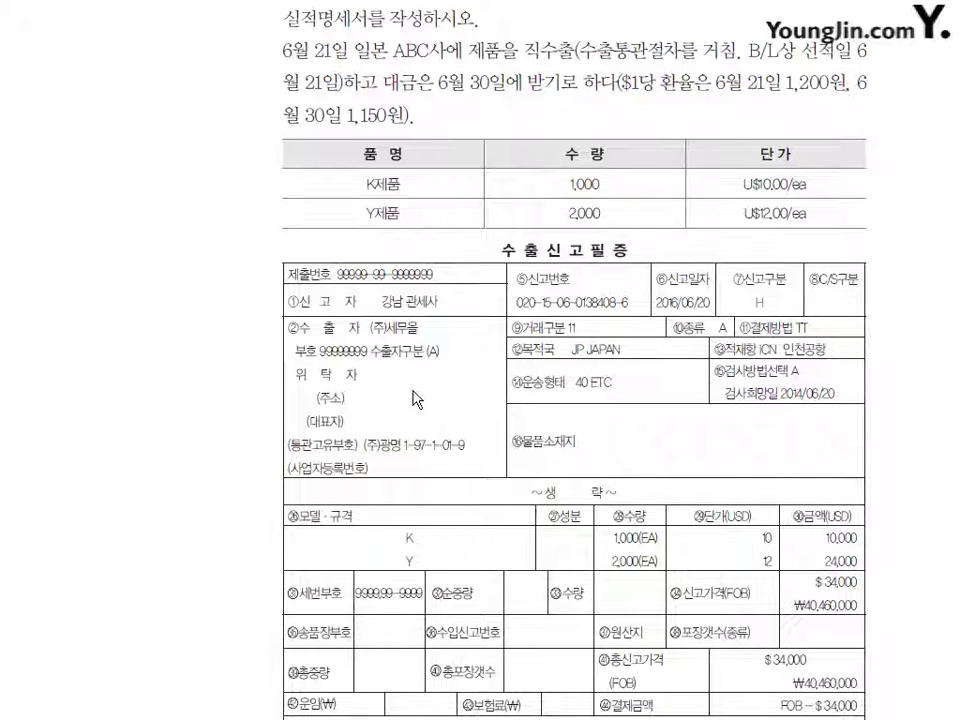
Underline '선적일 6월 21일' in question 3 with the red pen, erasing a stray mark.
key("ctrl+2")
left_click_drag(408, 408, 422, 410)
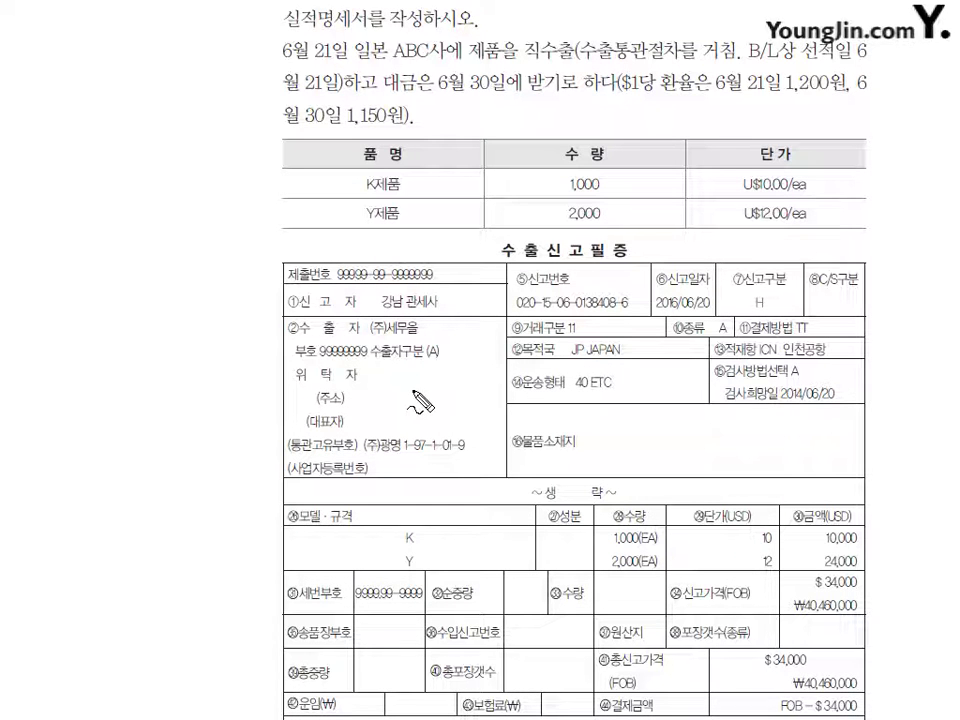
key("e")
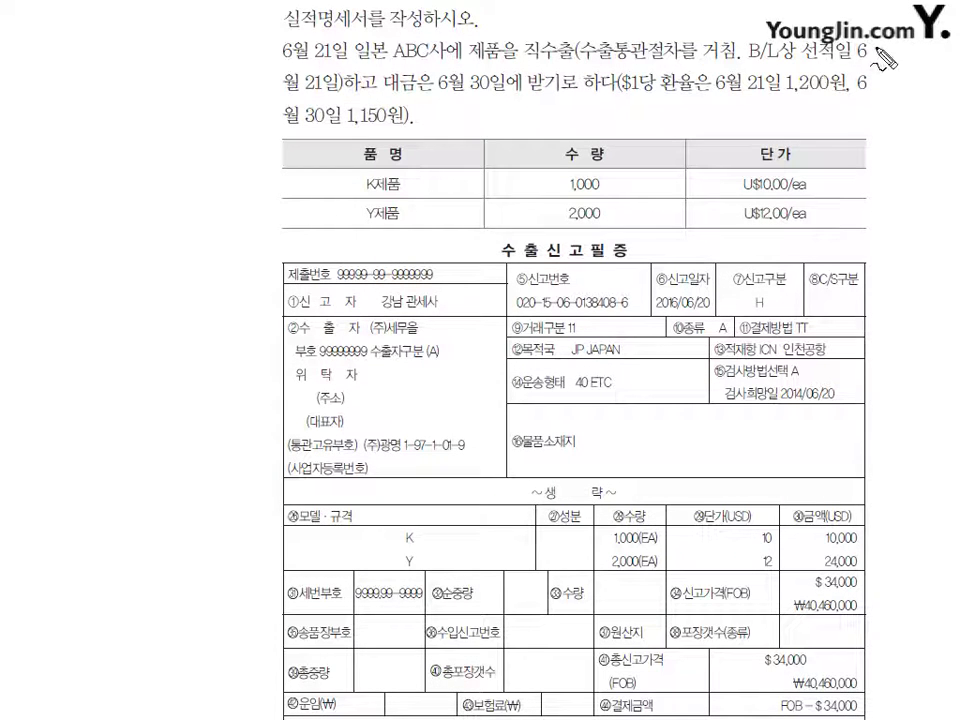
left_click_drag(862, 60, 800, 63)
left_click_drag(292, 92, 366, 84)
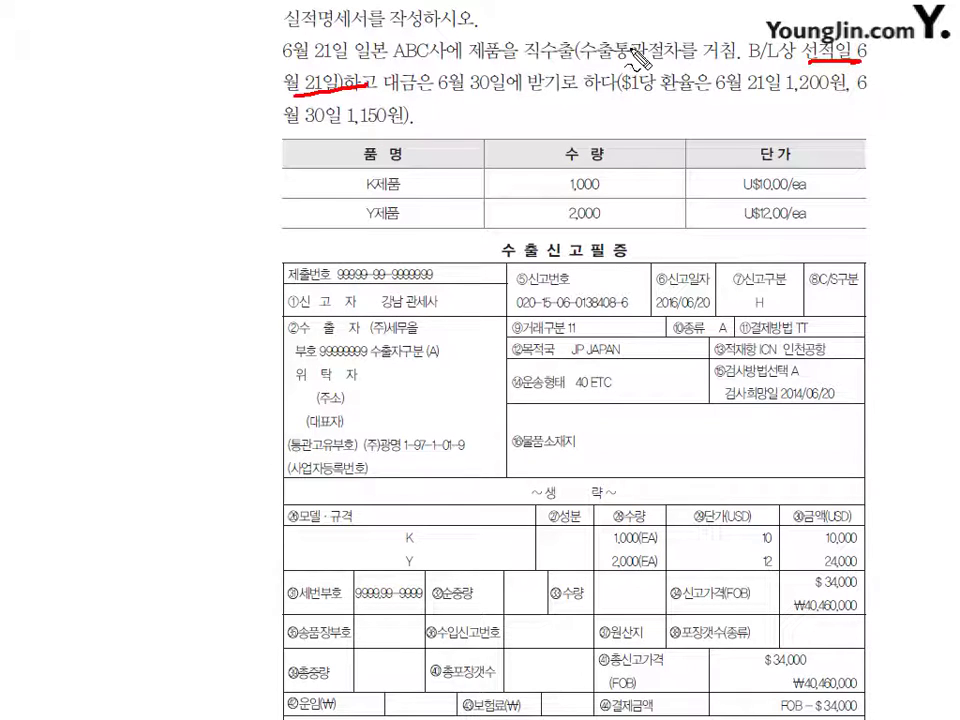